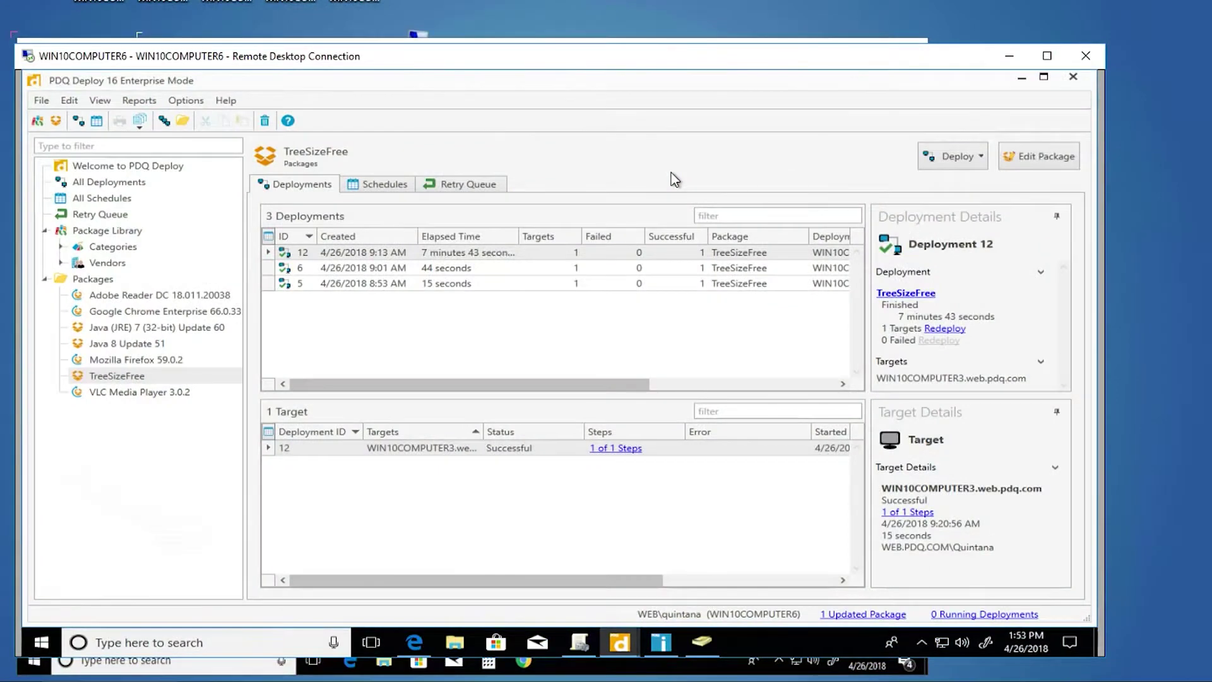
Deploy the TreeSizeFree package once to WIN10COMPUTER2, chosen from the PDQ Inventory targets.
right_click(132, 379)
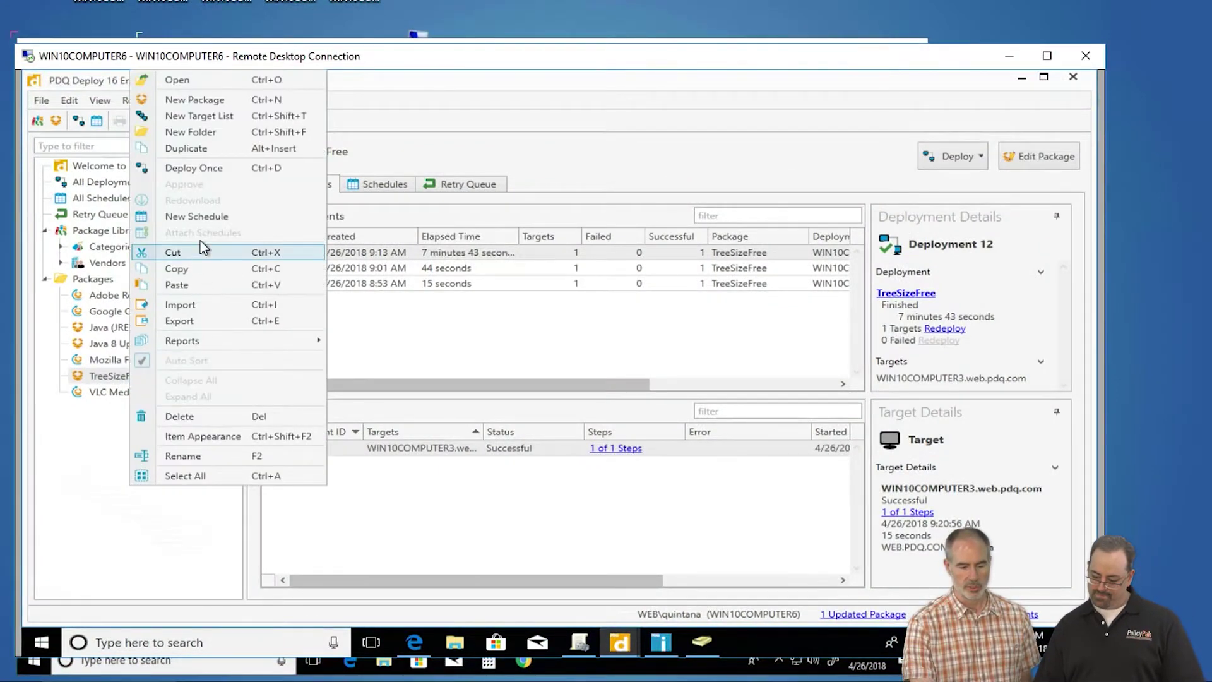
click(190, 168)
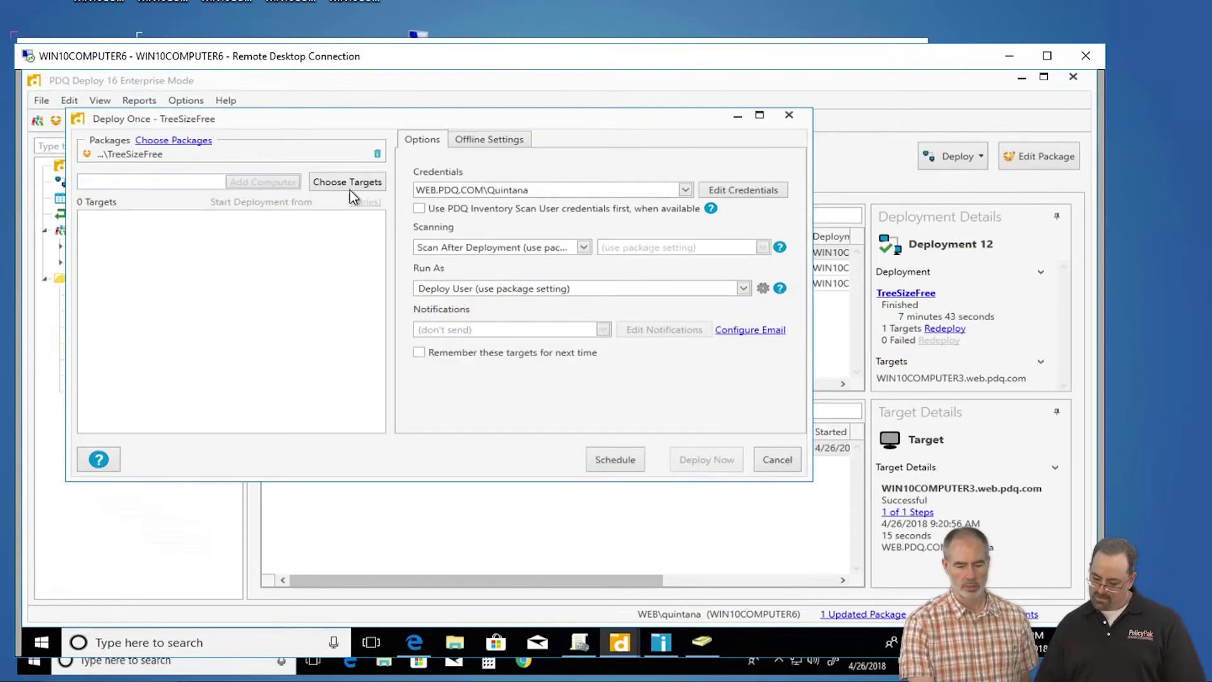
click(328, 185)
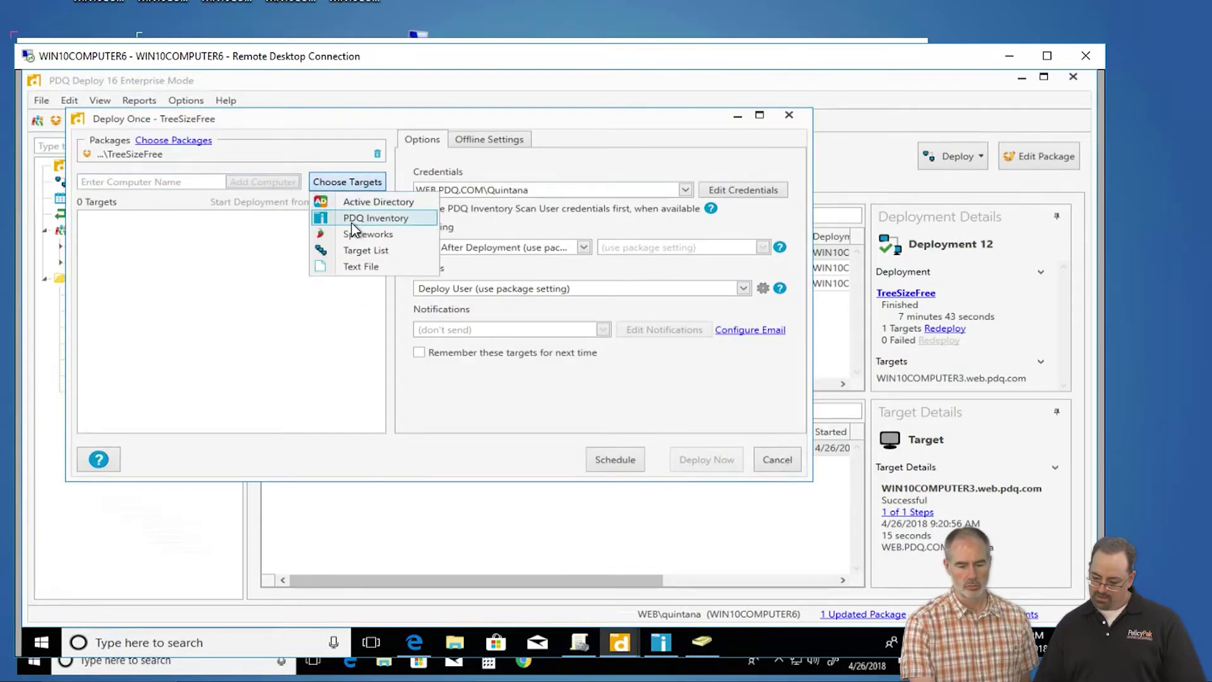
click(354, 220)
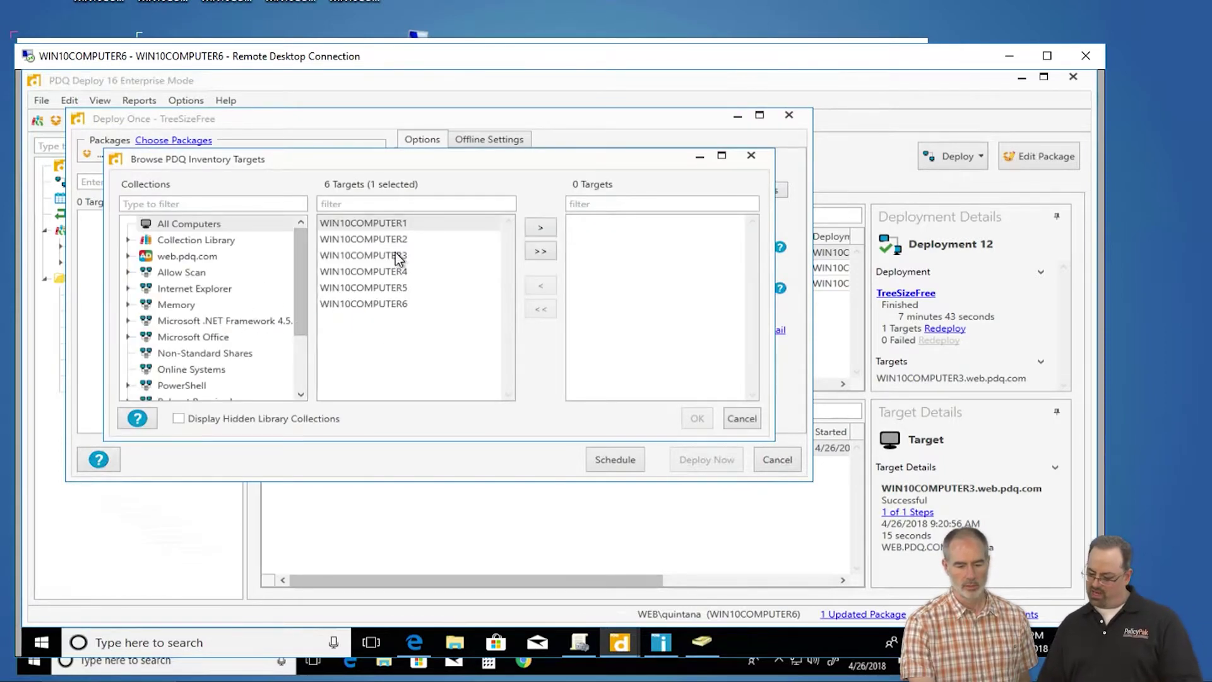
click(396, 240)
click(541, 227)
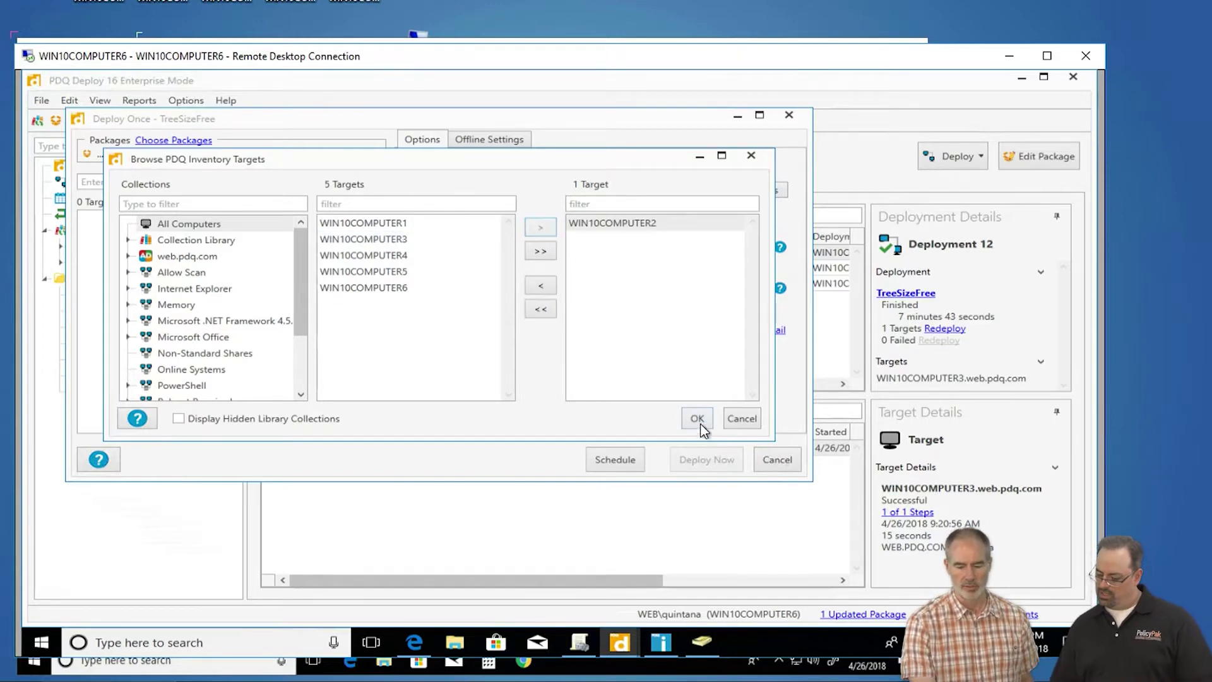
click(698, 420)
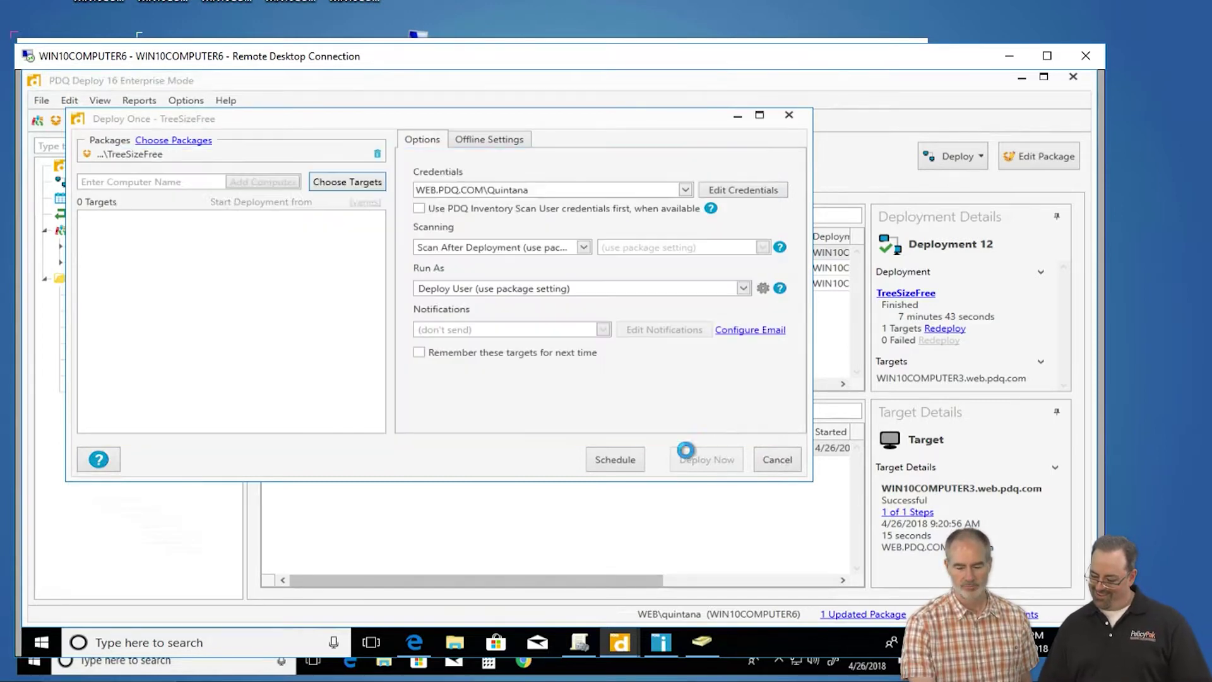
click(707, 460)
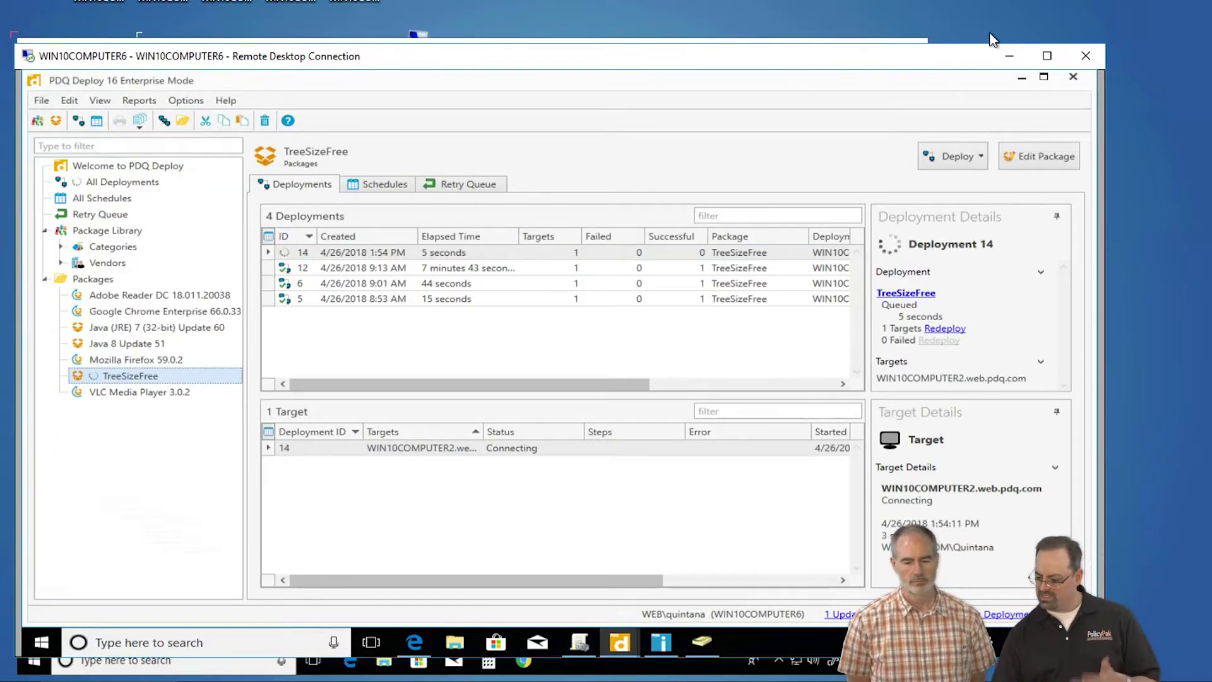
Switch to the WIN10COMPUTER2 remote session, view Device Manager as a standard user, and close it.
click(1009, 55)
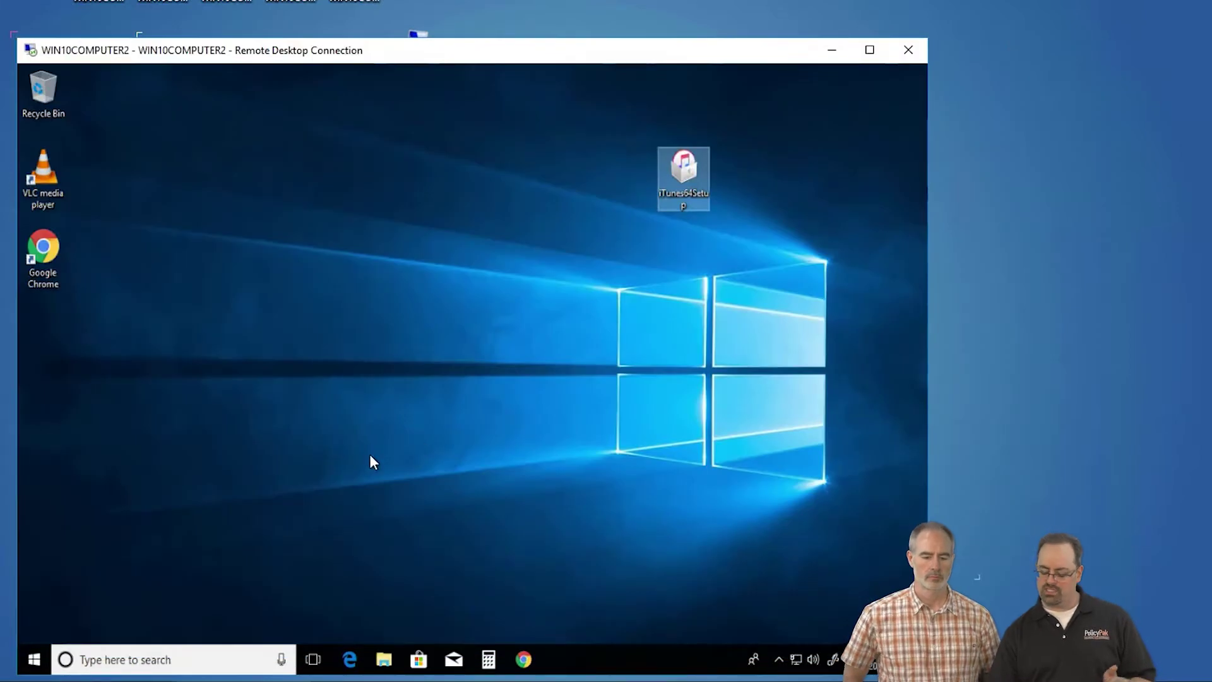
right_click(30, 659)
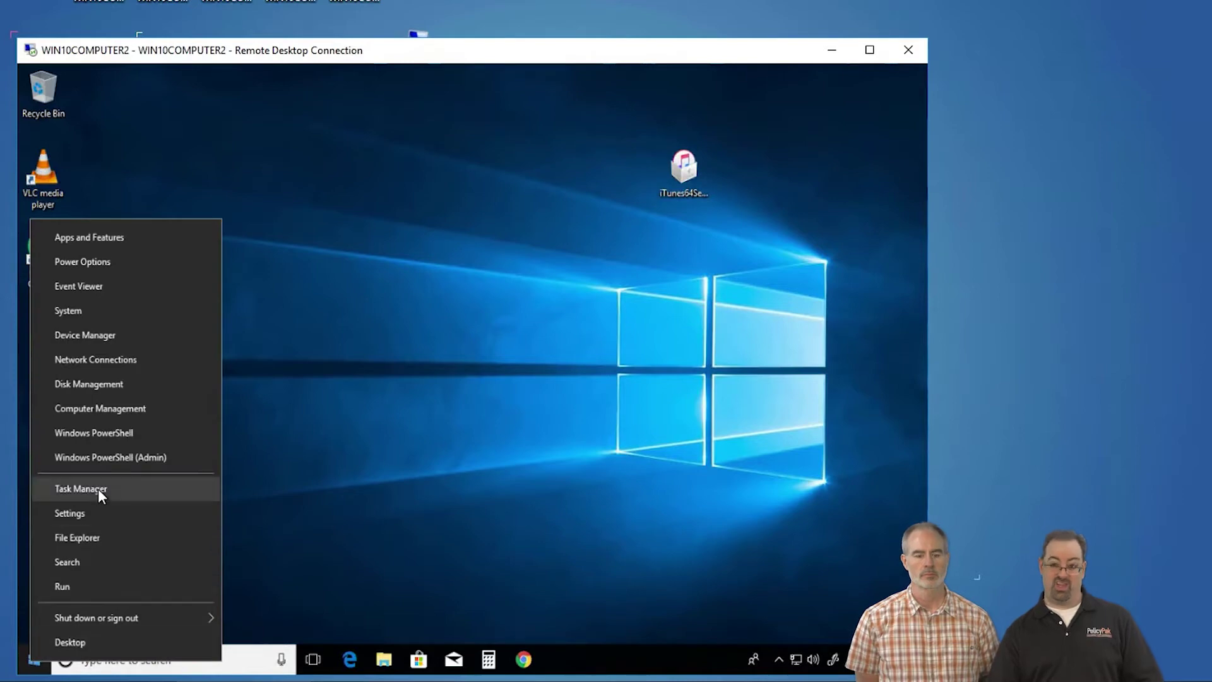
click(128, 342)
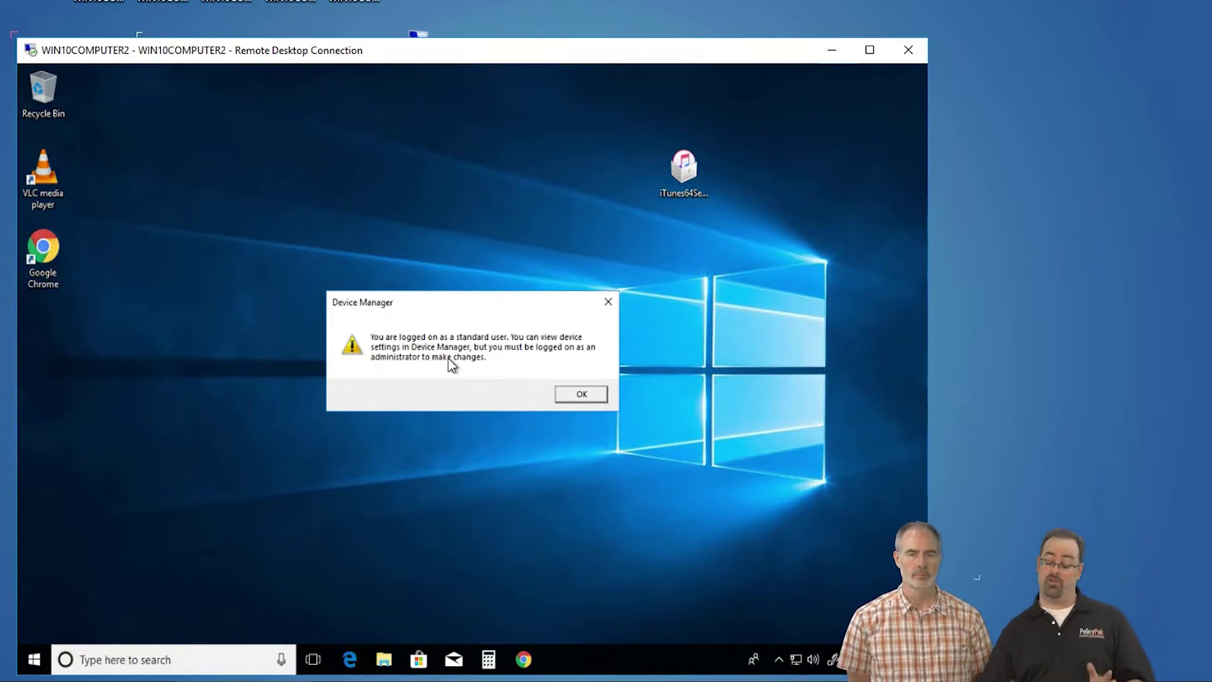
click(579, 396)
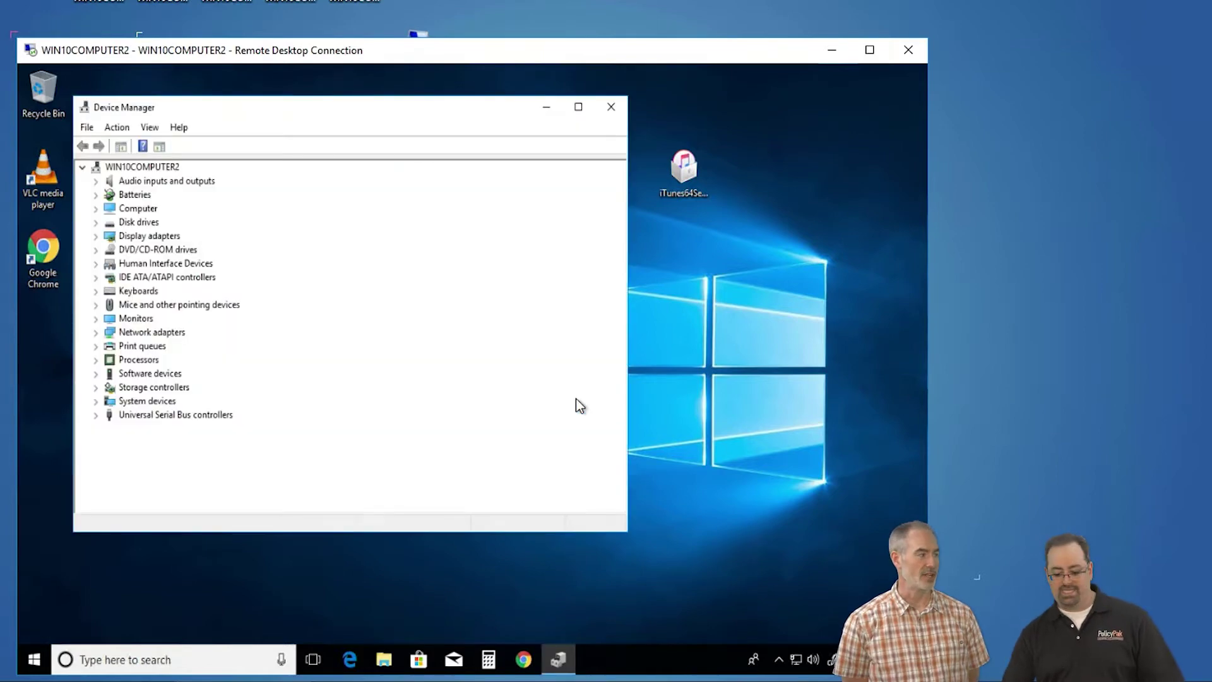
click(611, 105)
click(662, 237)
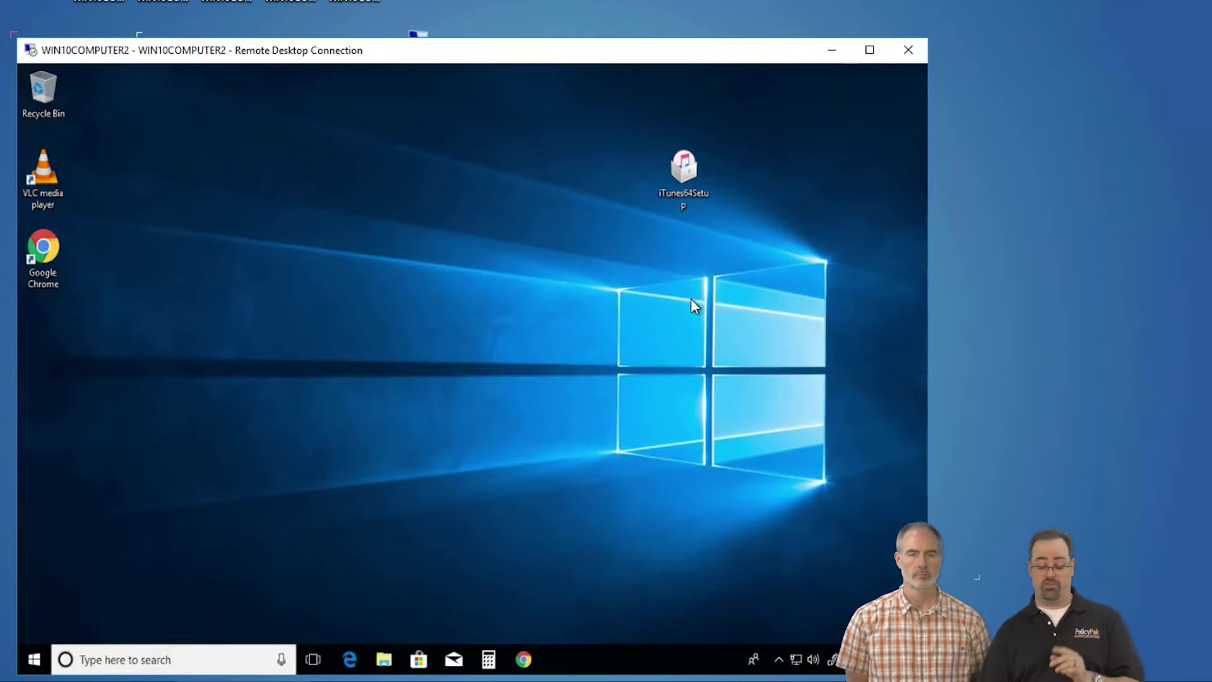
Try to install iTunes from the iTunes64Setup file on the desktop and dismiss the administrator credentials request.
double_click(693, 172)
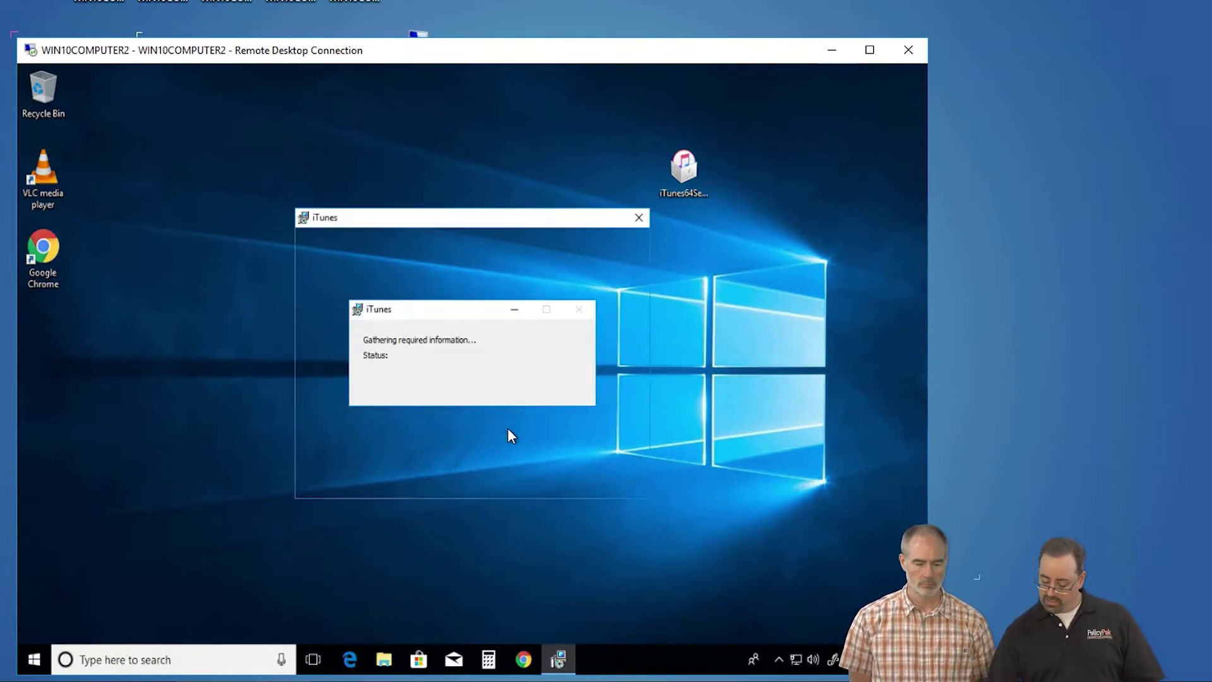
click(544, 477)
click(547, 478)
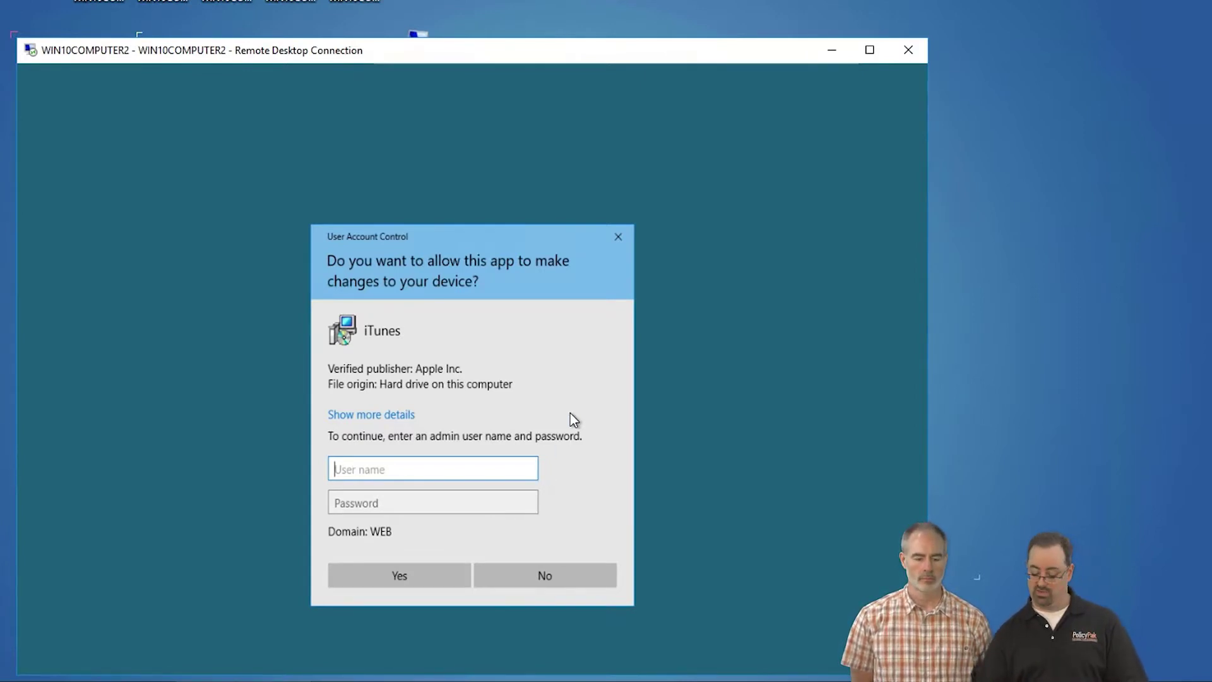
key(Escape)
click(544, 479)
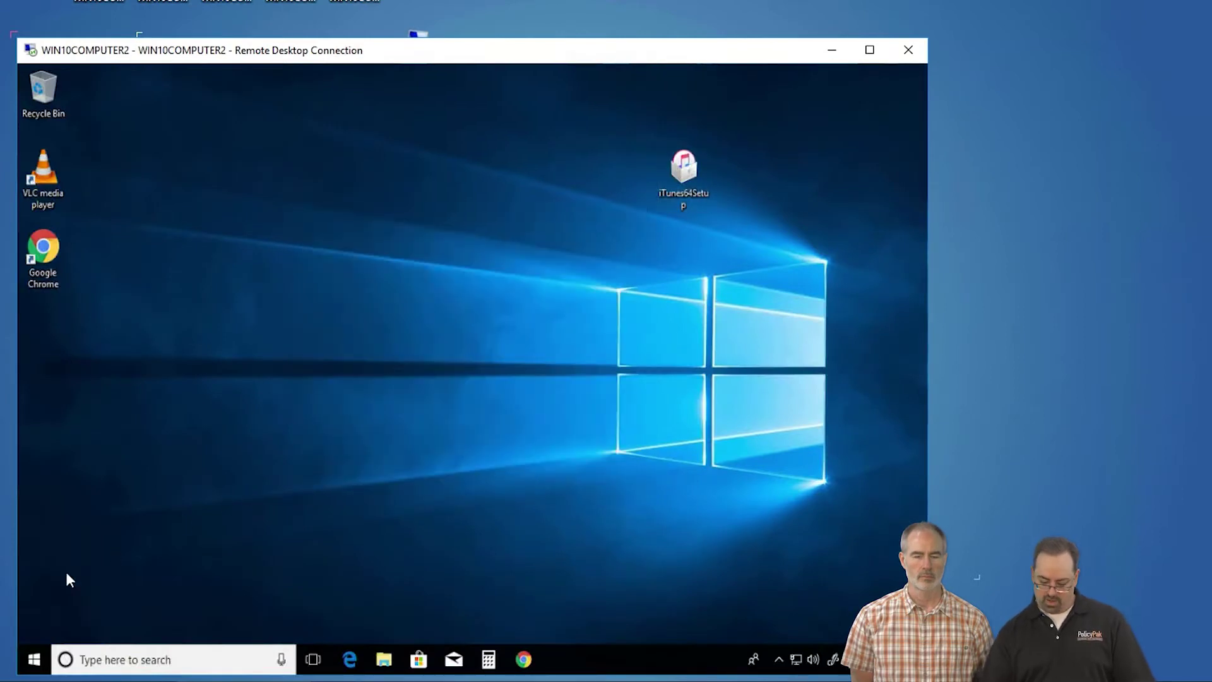
Examine the installed programs in Control Panel and the recently added applications, and close Programs and Features.
click(33, 660)
text(con)
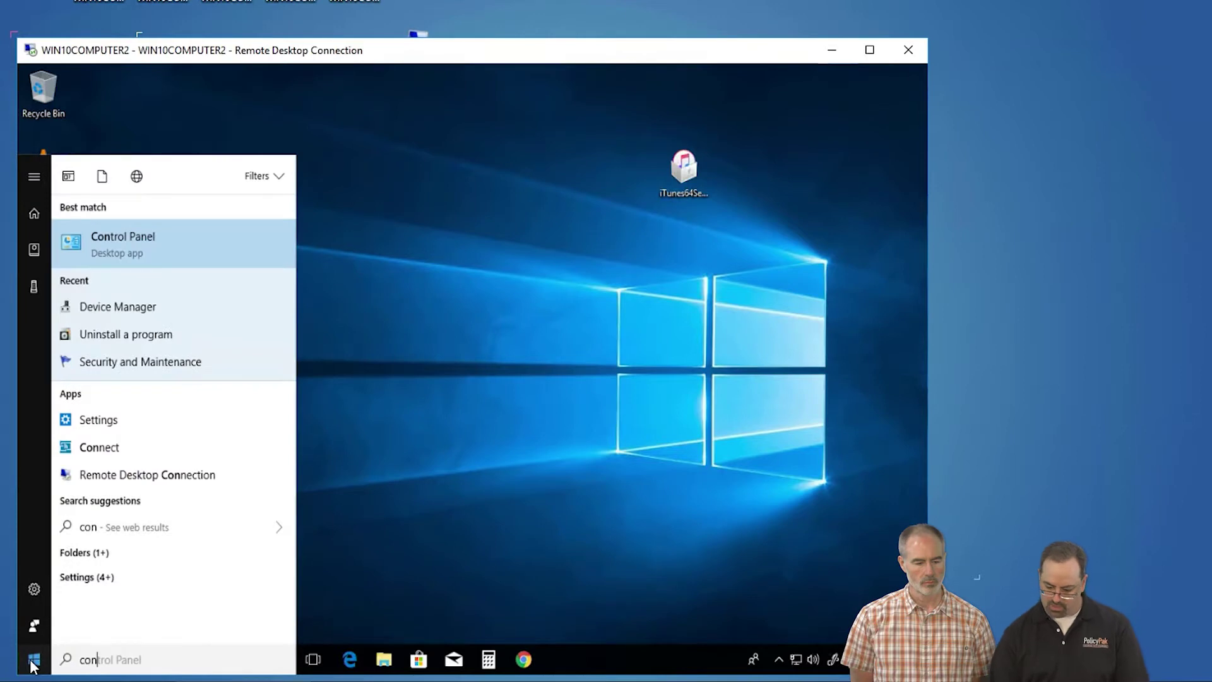
key(Return)
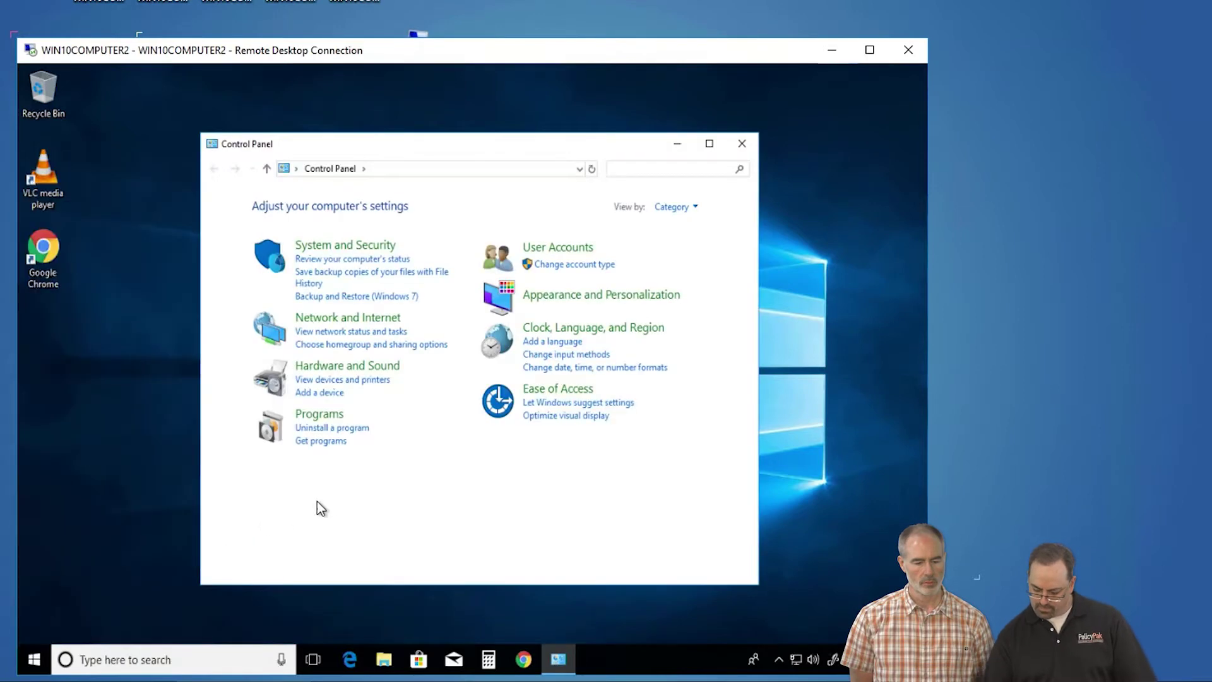
click(331, 429)
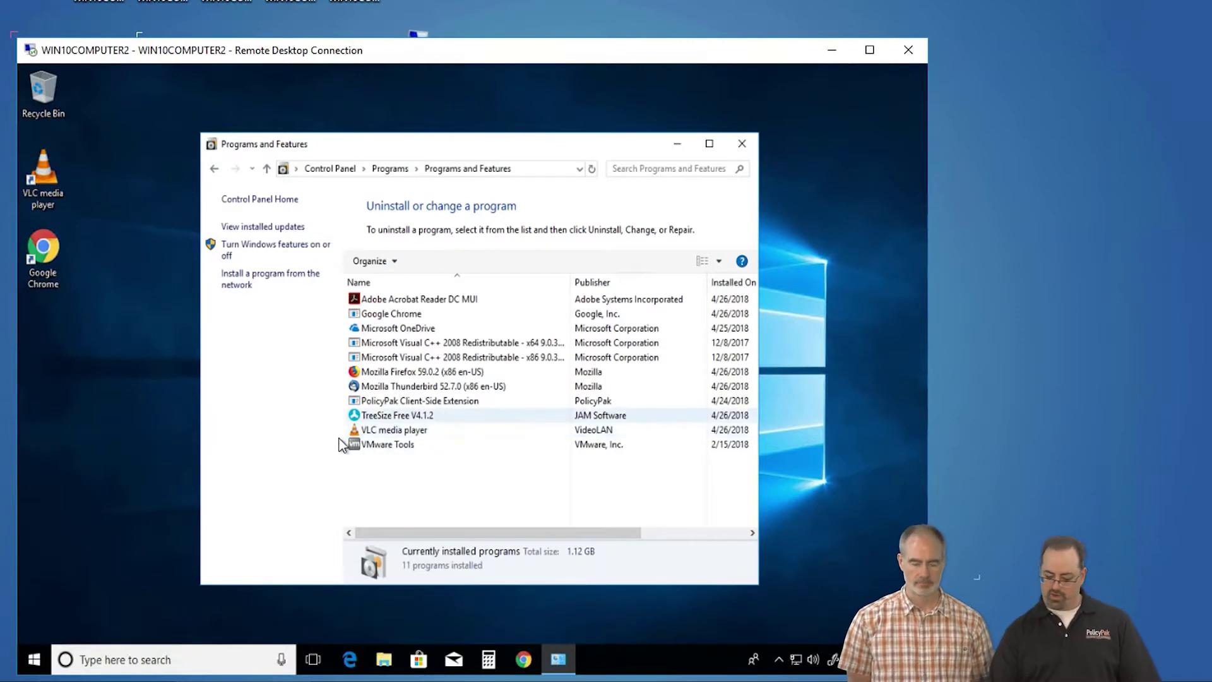
click(89, 565)
click(43, 660)
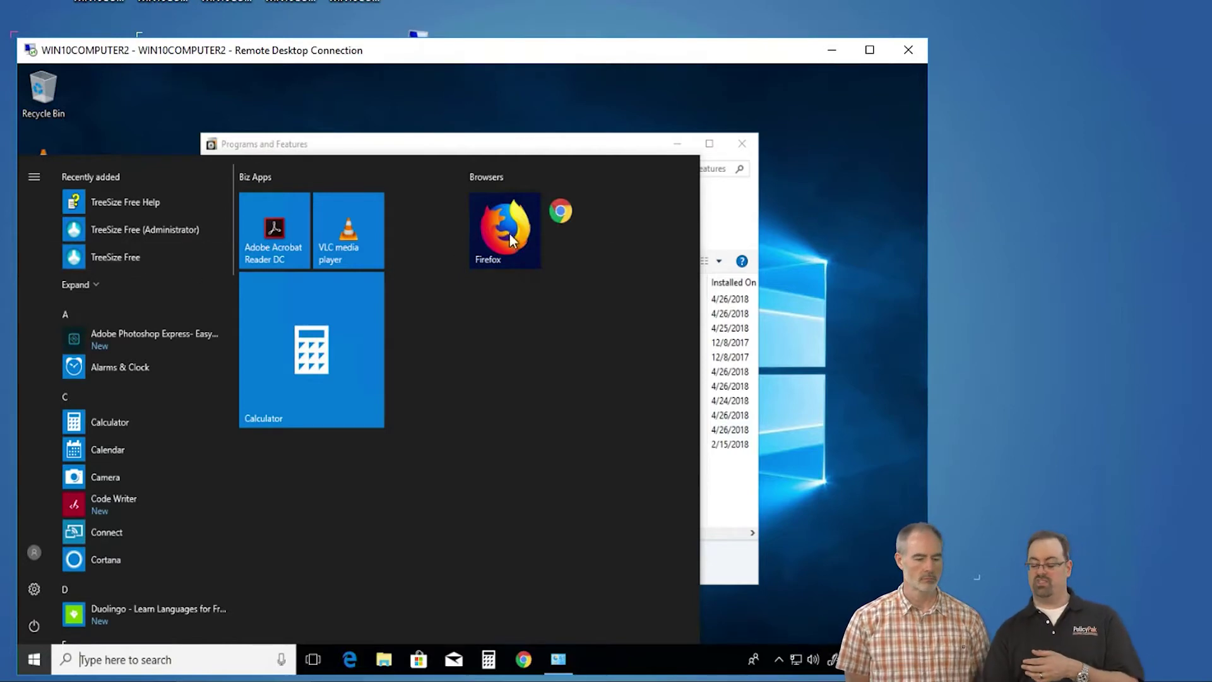
click(742, 143)
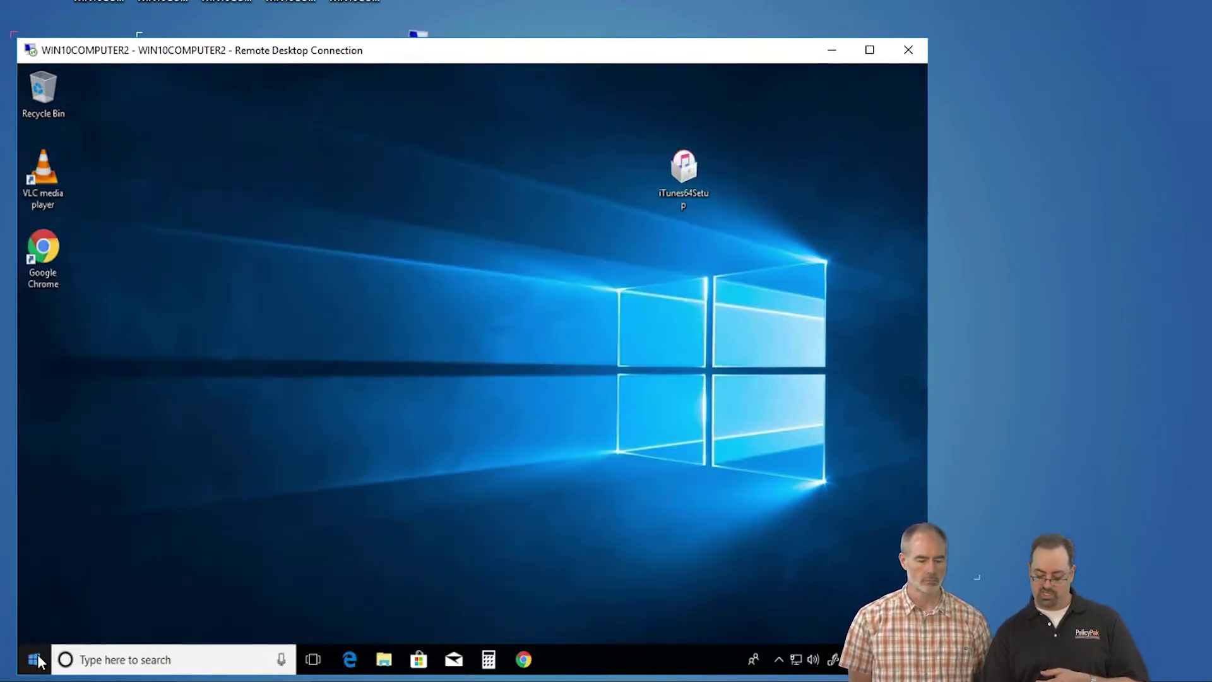
Scan drive C:\ in TreeSize Free with the current permissions and try to restart it as administrator before closing it.
click(35, 660)
click(134, 263)
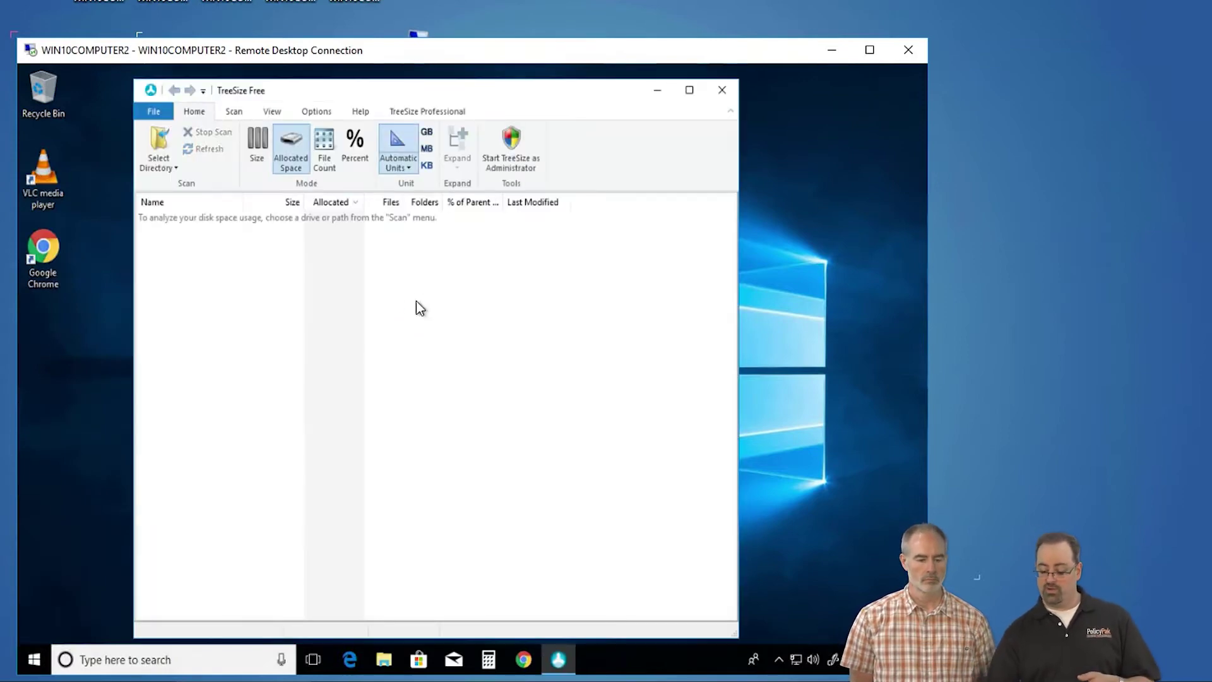
click(165, 171)
click(180, 198)
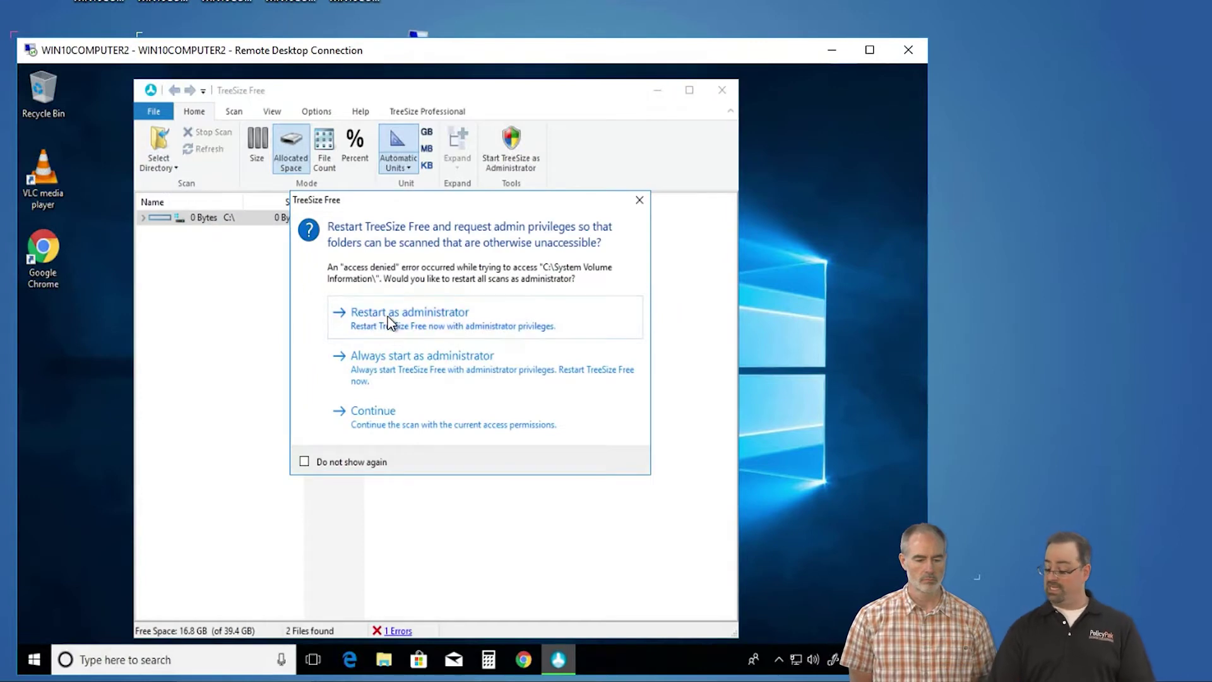
click(640, 200)
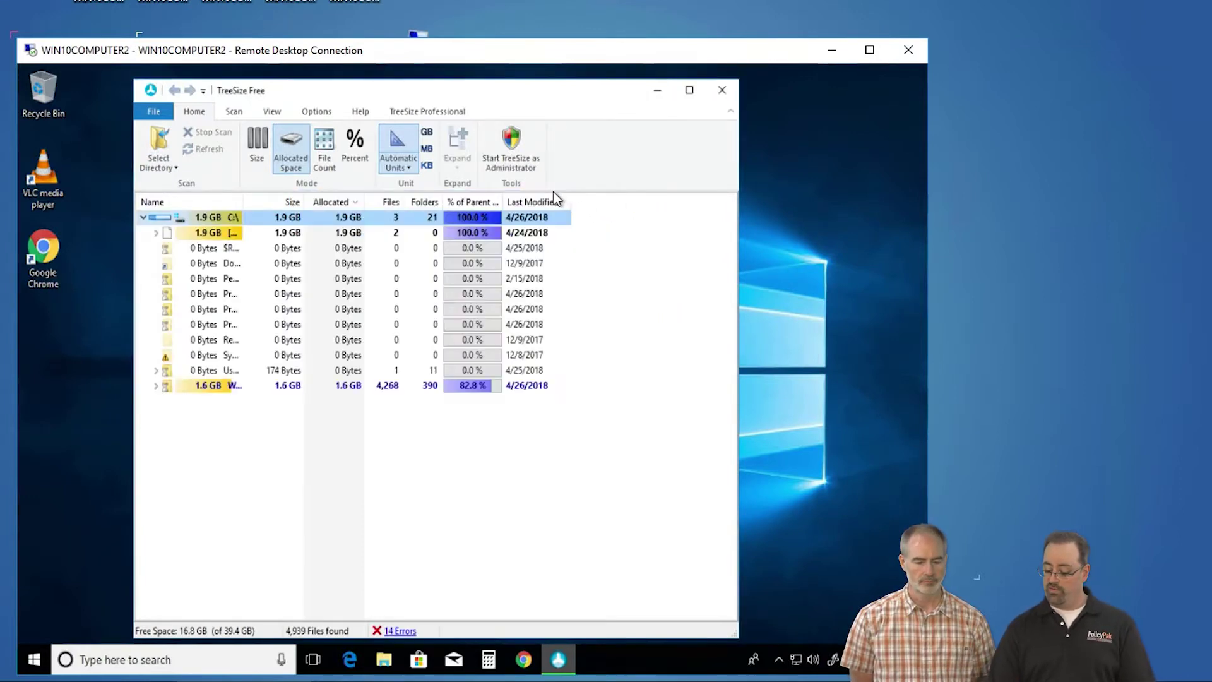
click(512, 155)
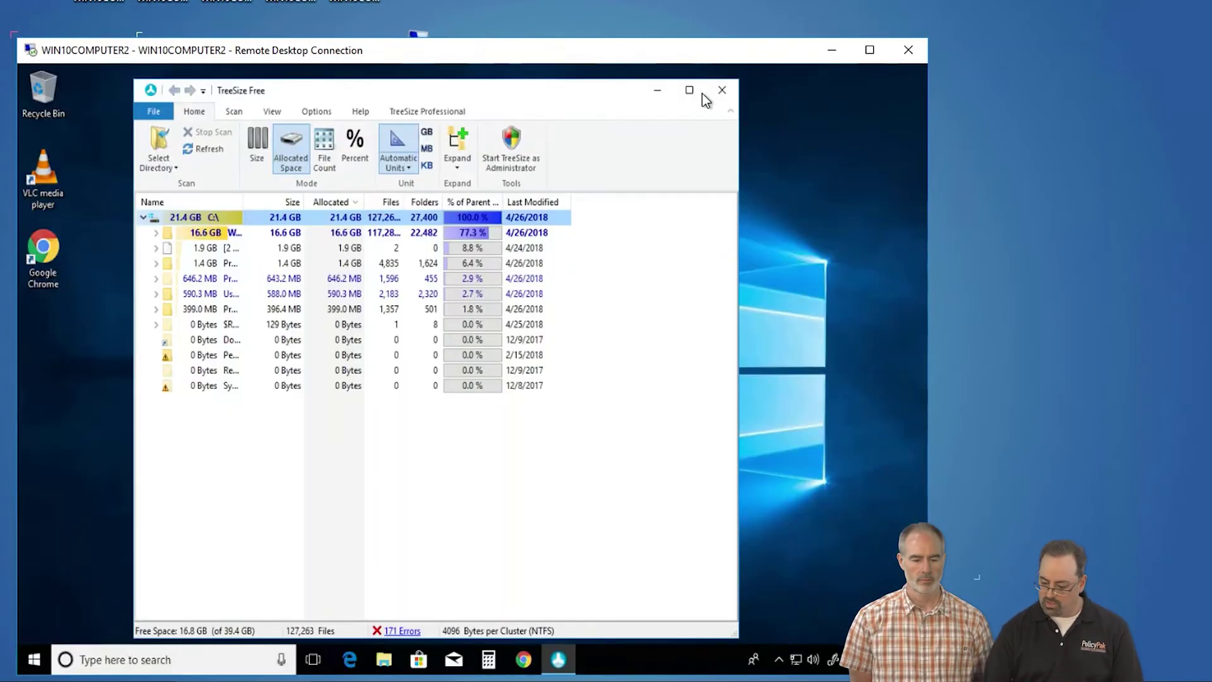
click(722, 91)
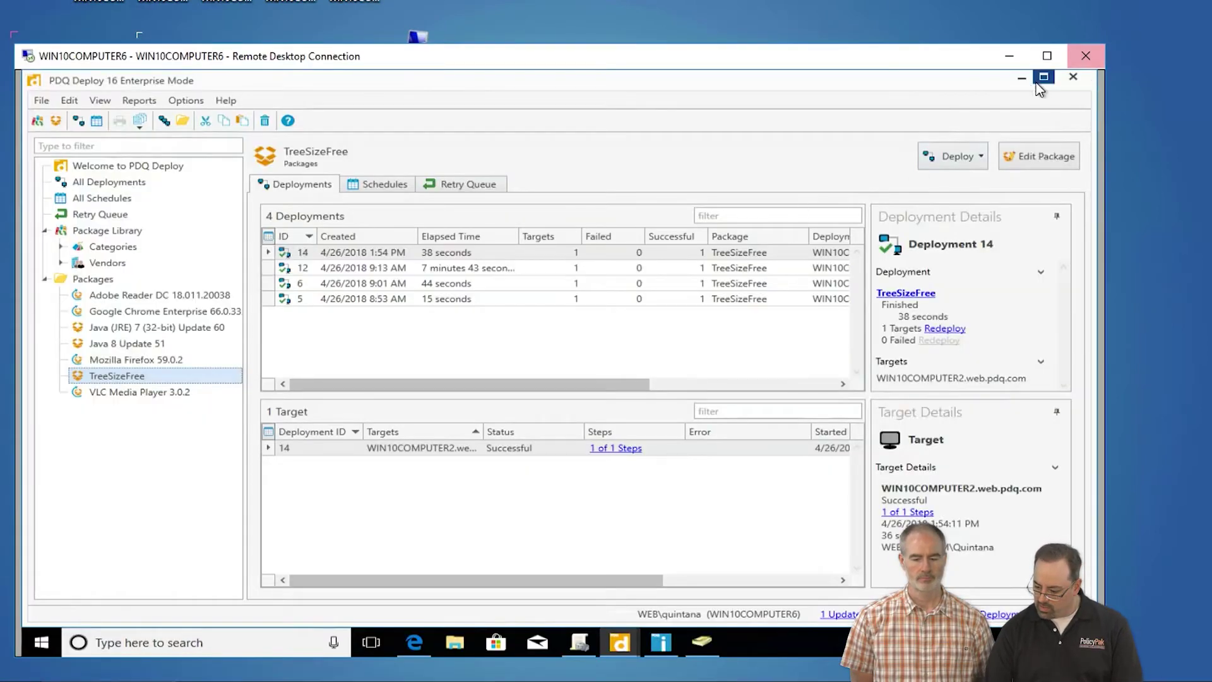
Switch to Group Policy Management on WIN10COMPUTER6 and create a GPO named "PP Least Priv demo" linked to the WEB_Engineers OU.
click(579, 642)
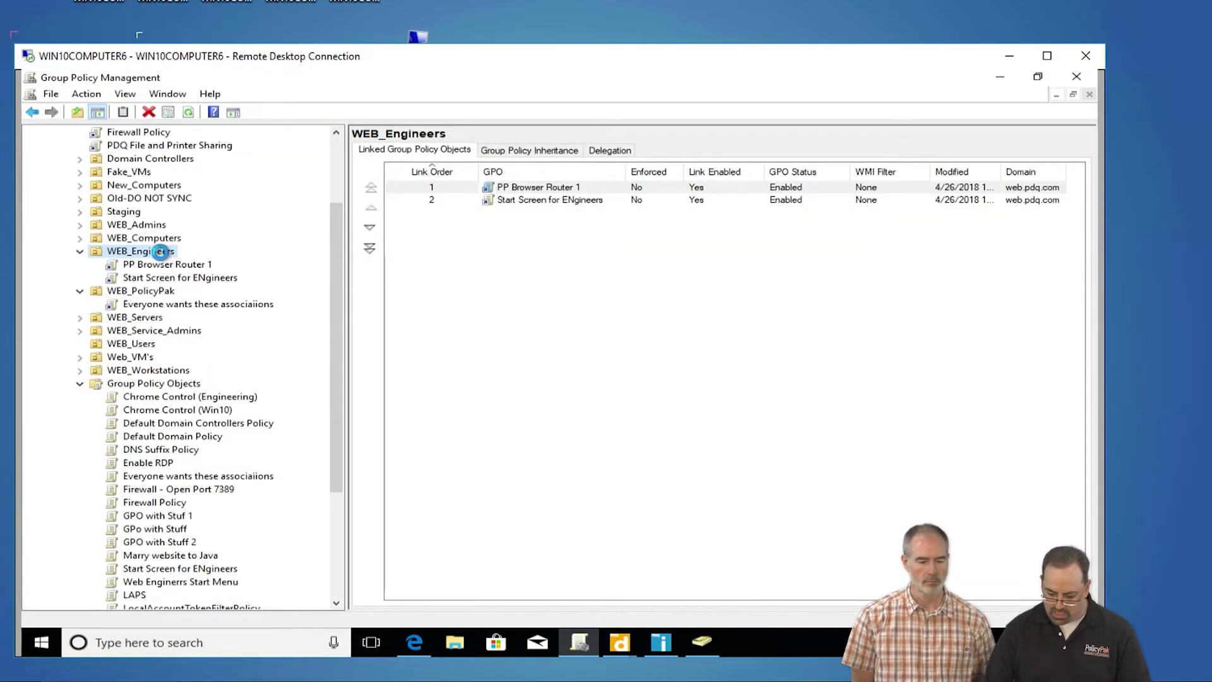
right_click(161, 253)
click(173, 263)
text(PP )
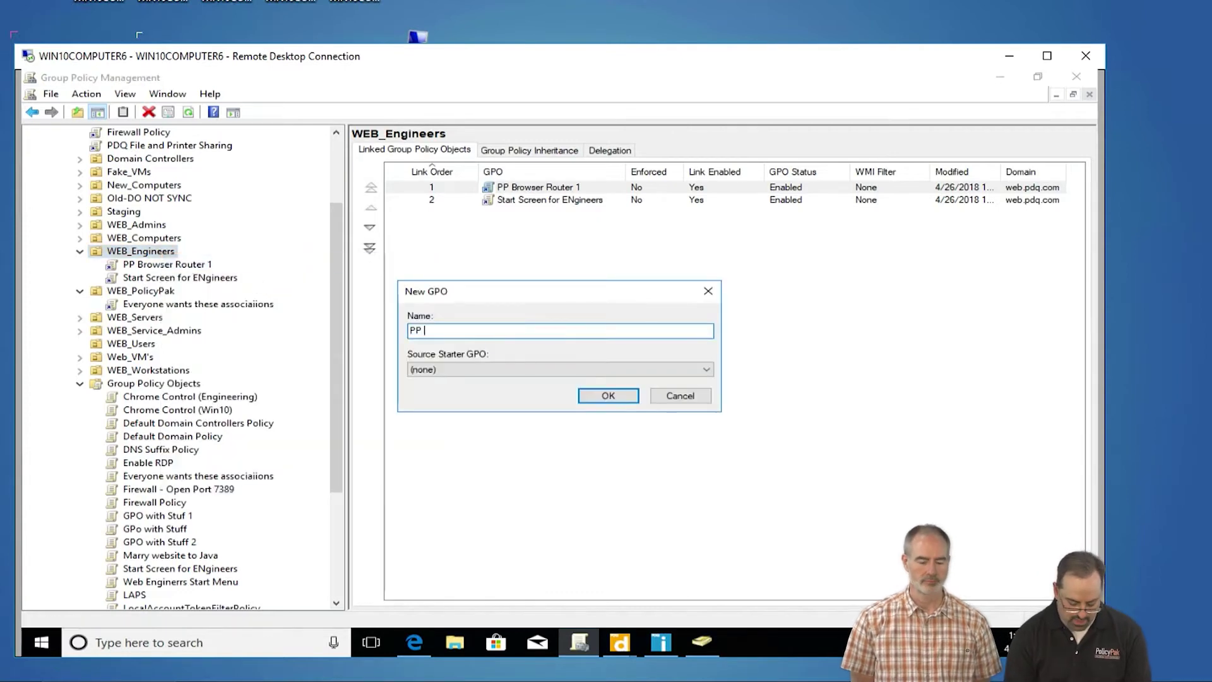
text(Least Priv )
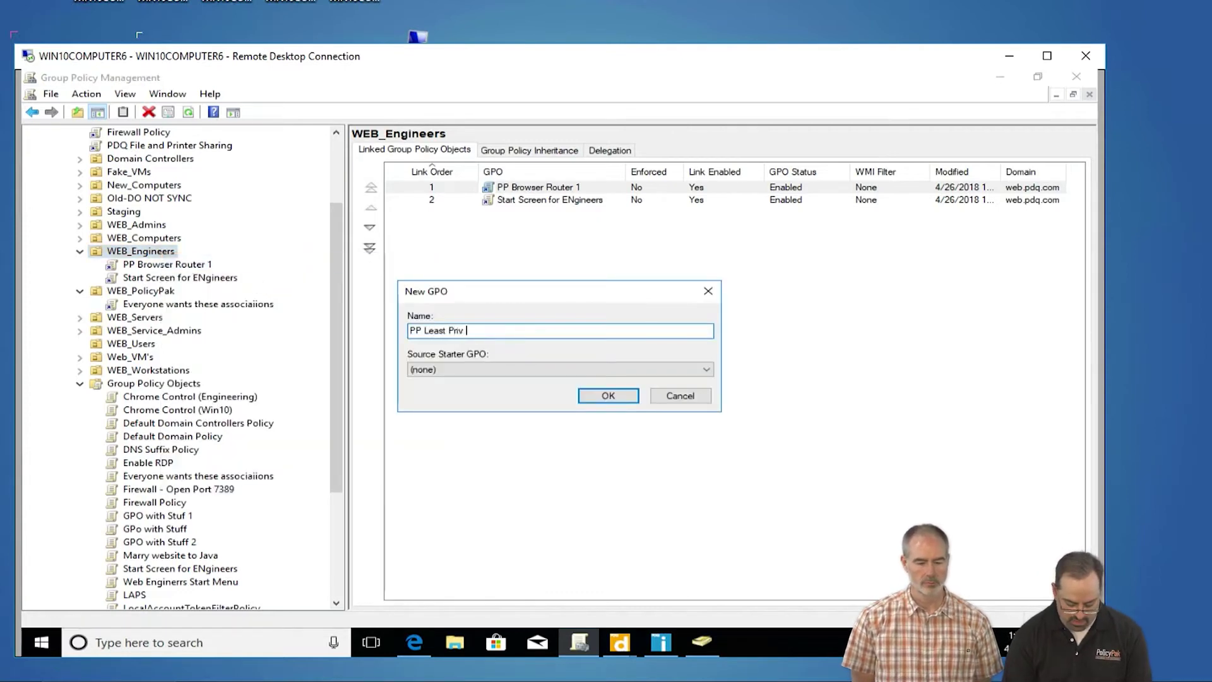
text(demo)
key(Return)
Edit the PP Least Priv demo GPO in a maximized editor and open PolicyPak's Least Privilege Manager under User Configuration.
right_click(171, 279)
click(208, 285)
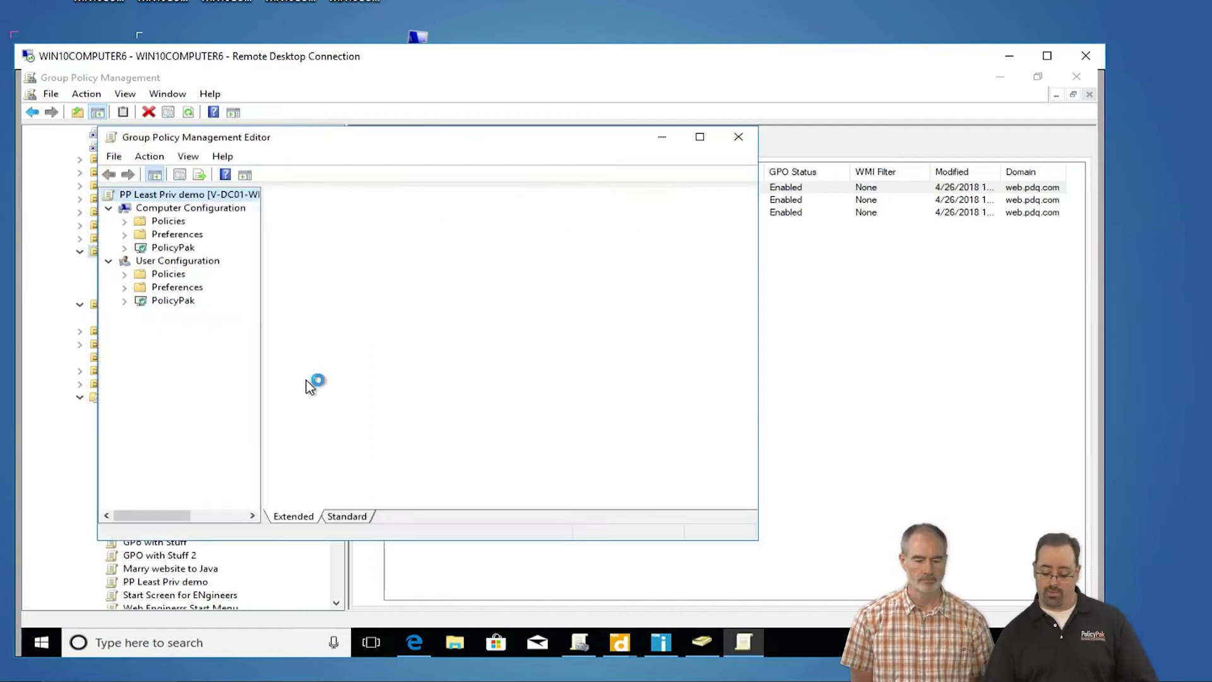
double_click(314, 138)
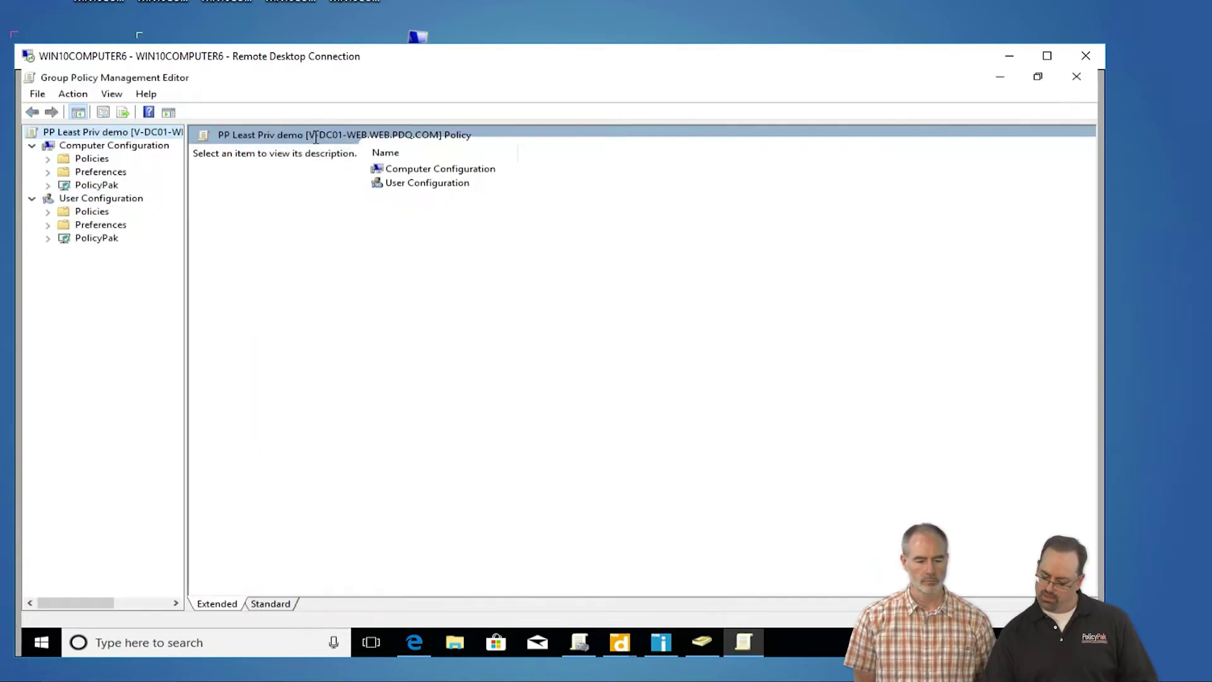
click(49, 238)
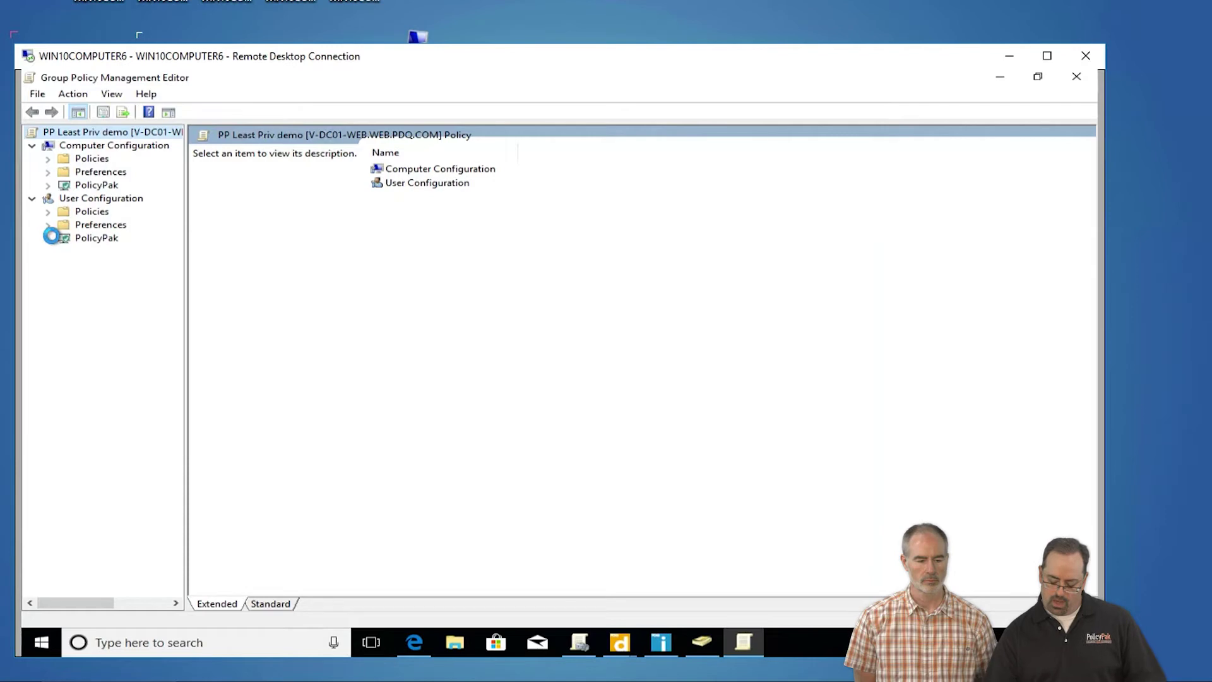
click(127, 317)
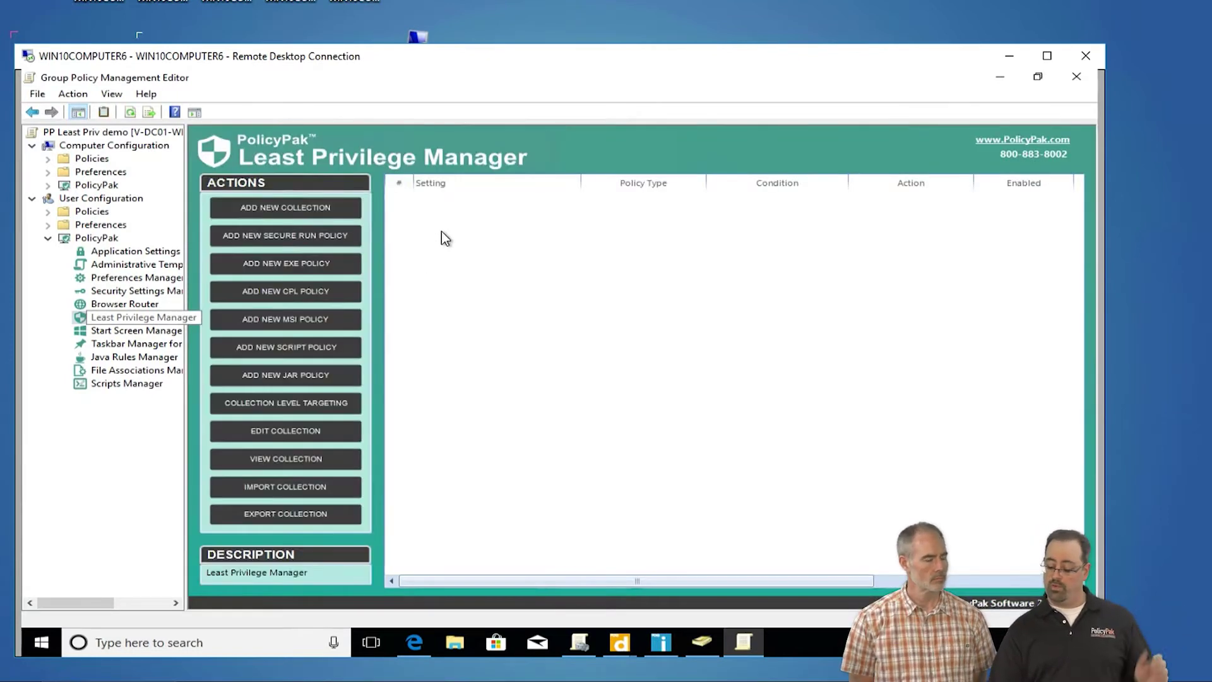
Start a new executable policy using a simple rule and choose Signature as its condition.
right_click(441, 231)
mouse_move(577, 239)
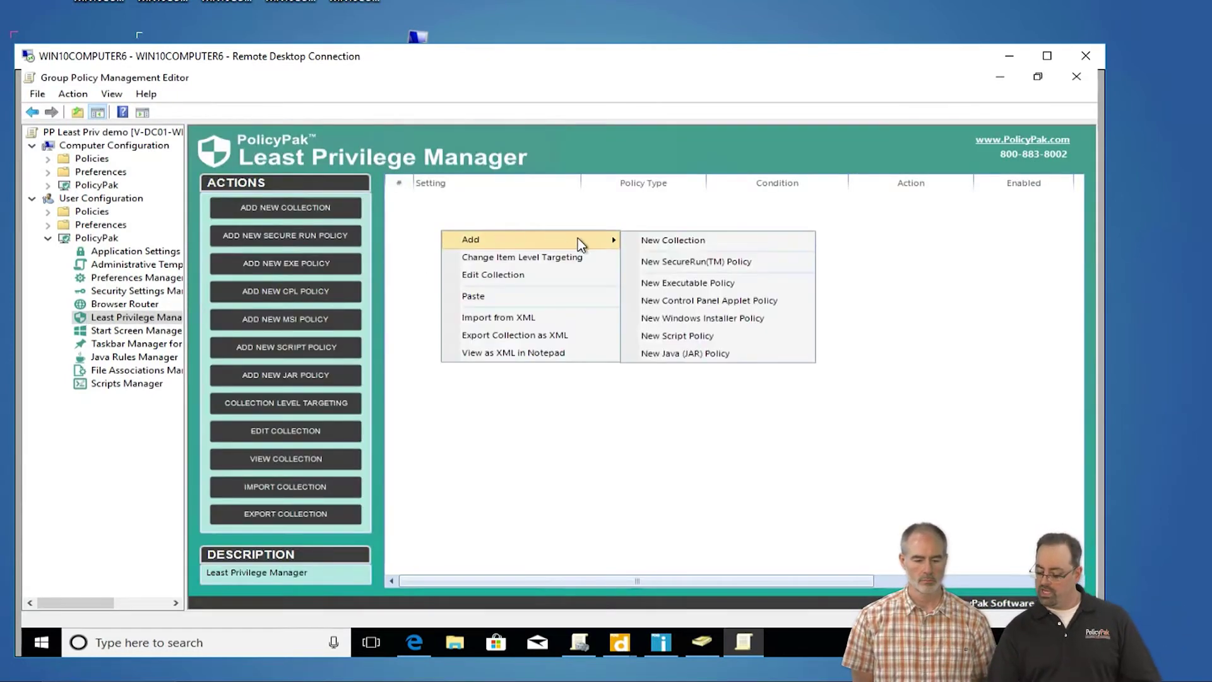
click(653, 284)
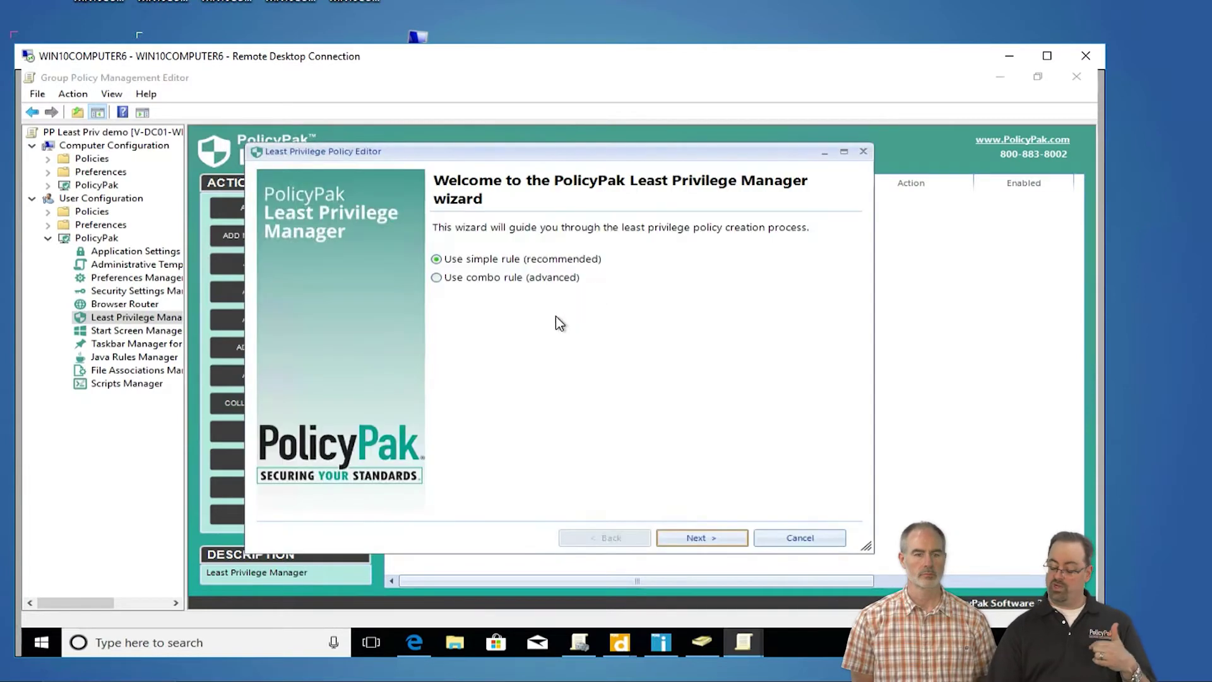
click(727, 538)
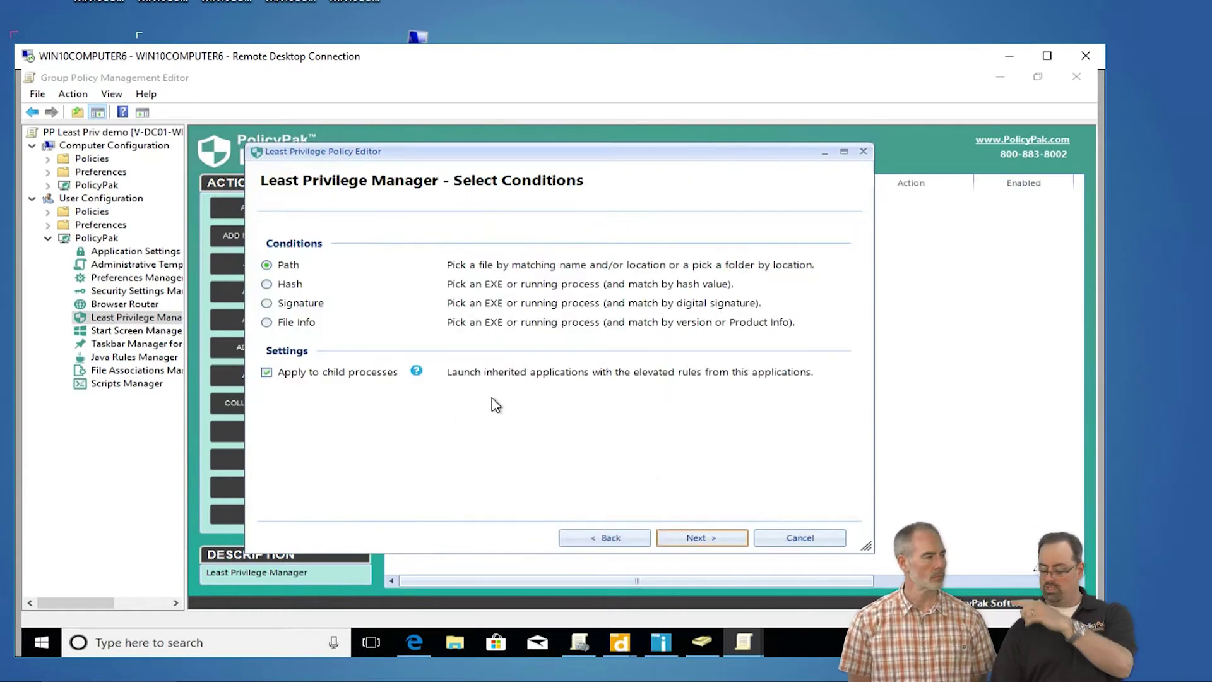
click(289, 305)
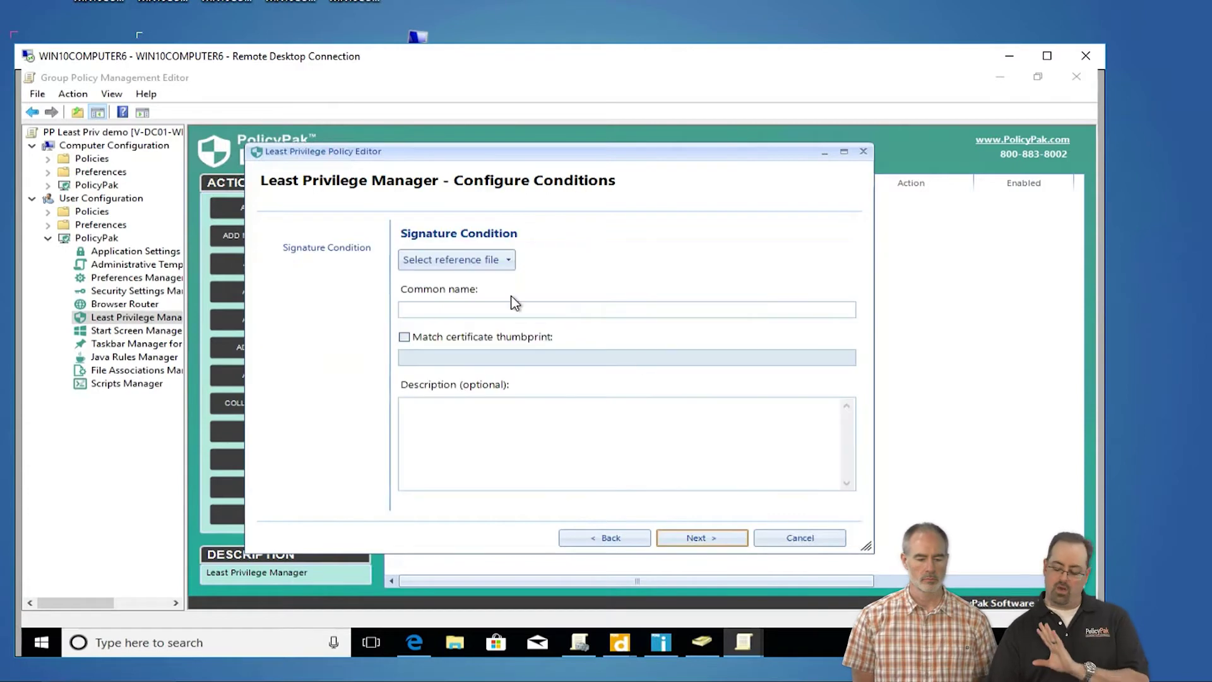
Load TreeSizeFree from Program Files (x86)\JAM Software\TreeSize Free as the reference file for the signature condition.
click(506, 261)
click(479, 279)
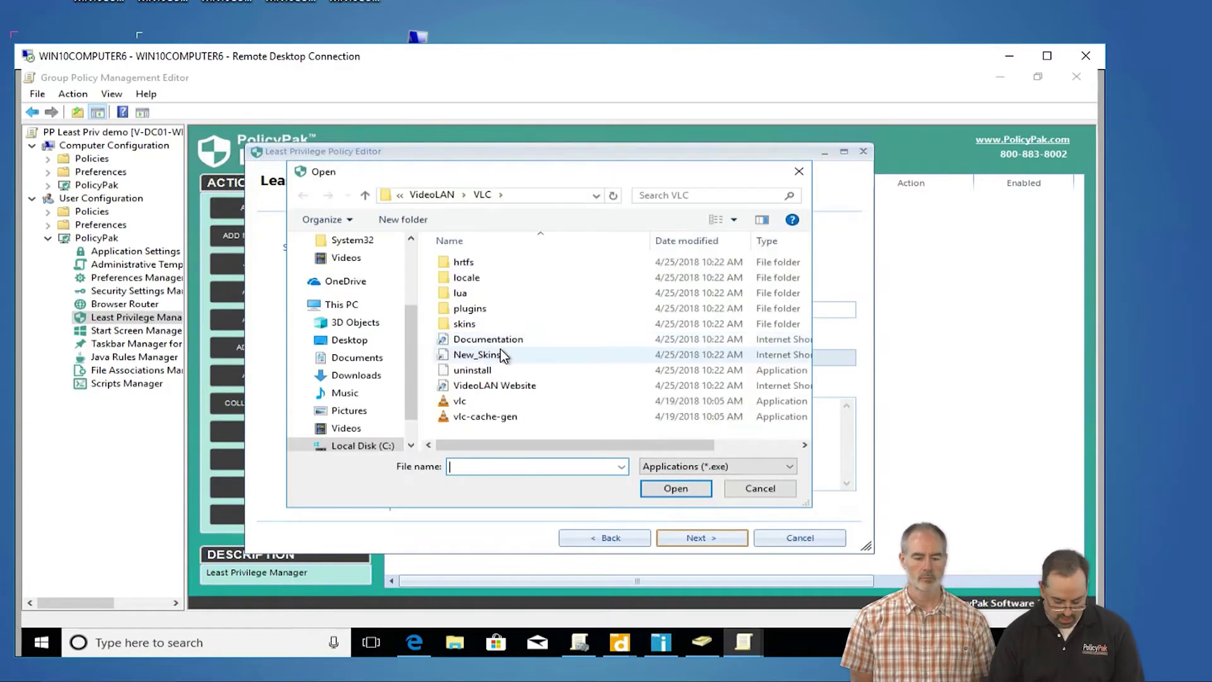
text(c:\pro)
key(Down)
key(Down)
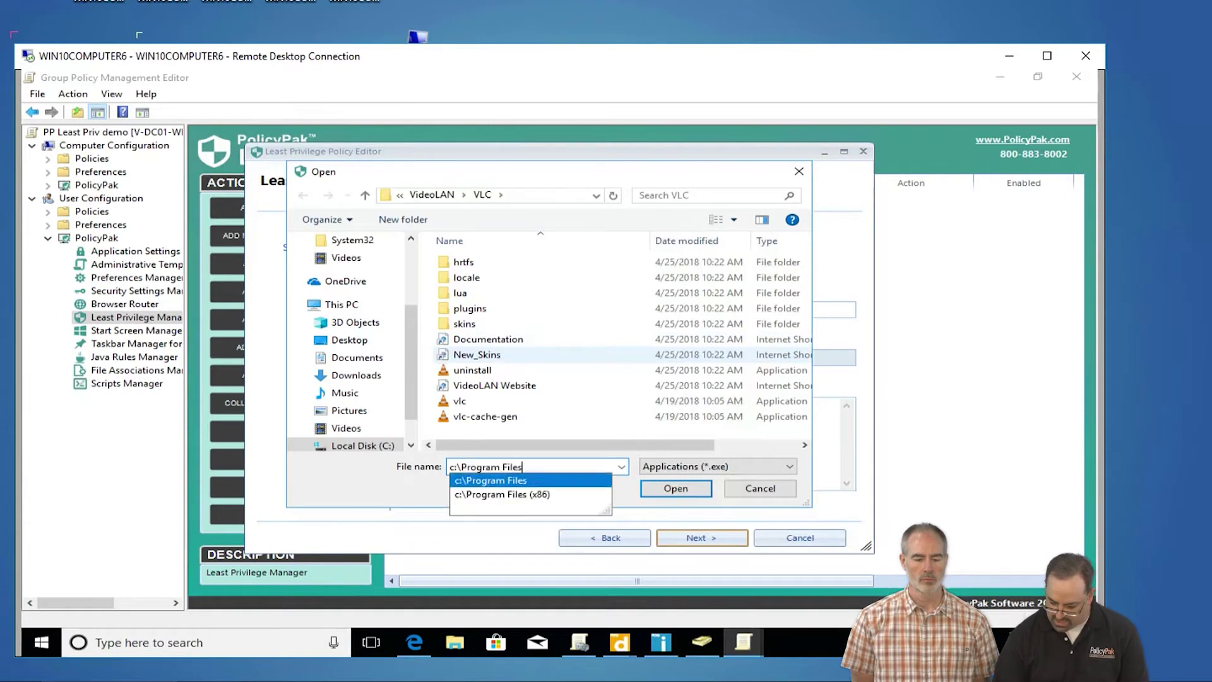
key(Return)
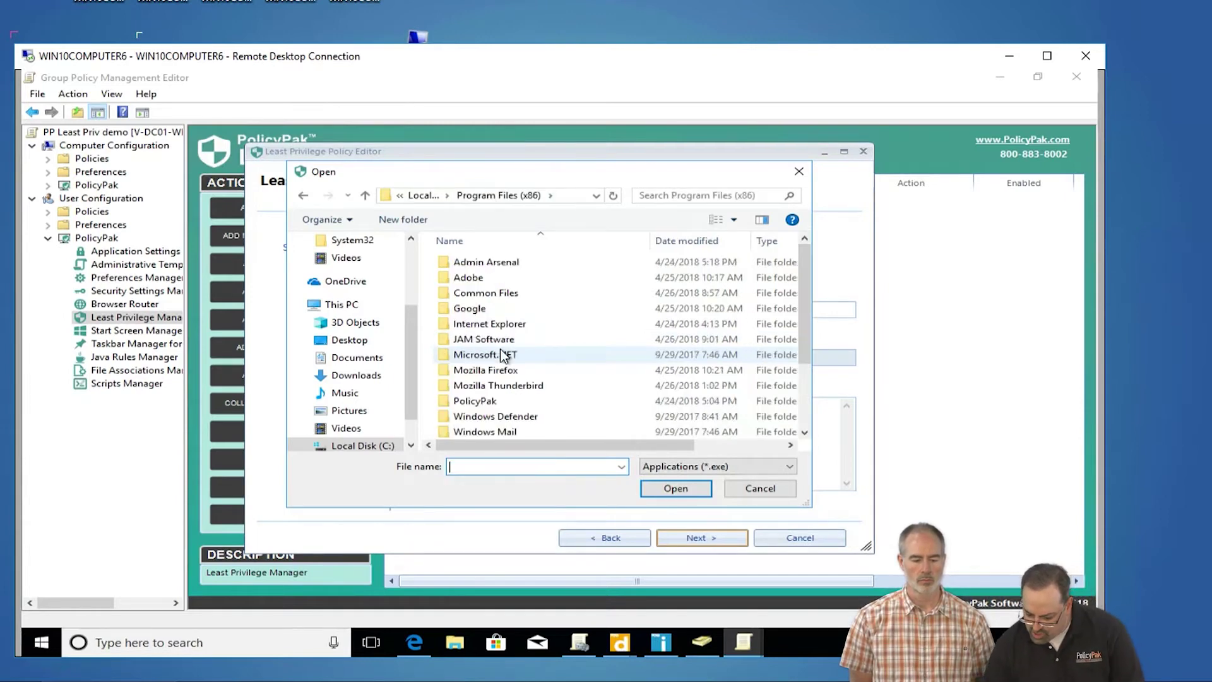
scroll(503, 355, down, 2)
scroll(499, 315, up, 1)
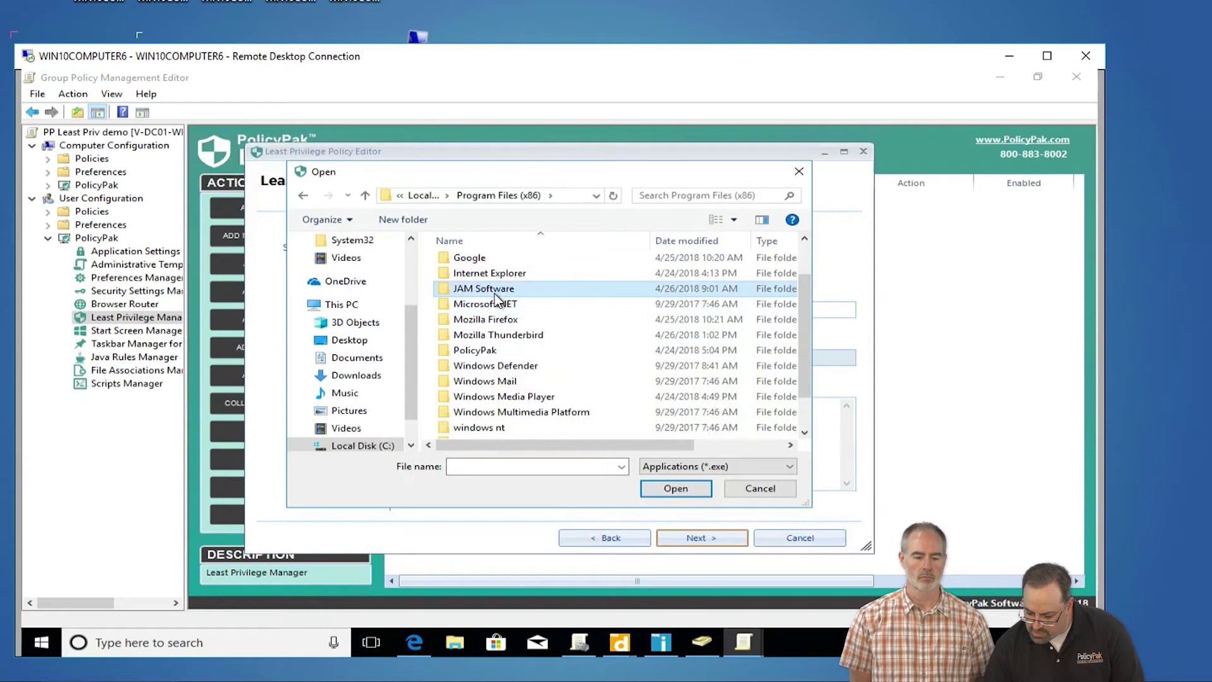
double_click(496, 289)
double_click(486, 263)
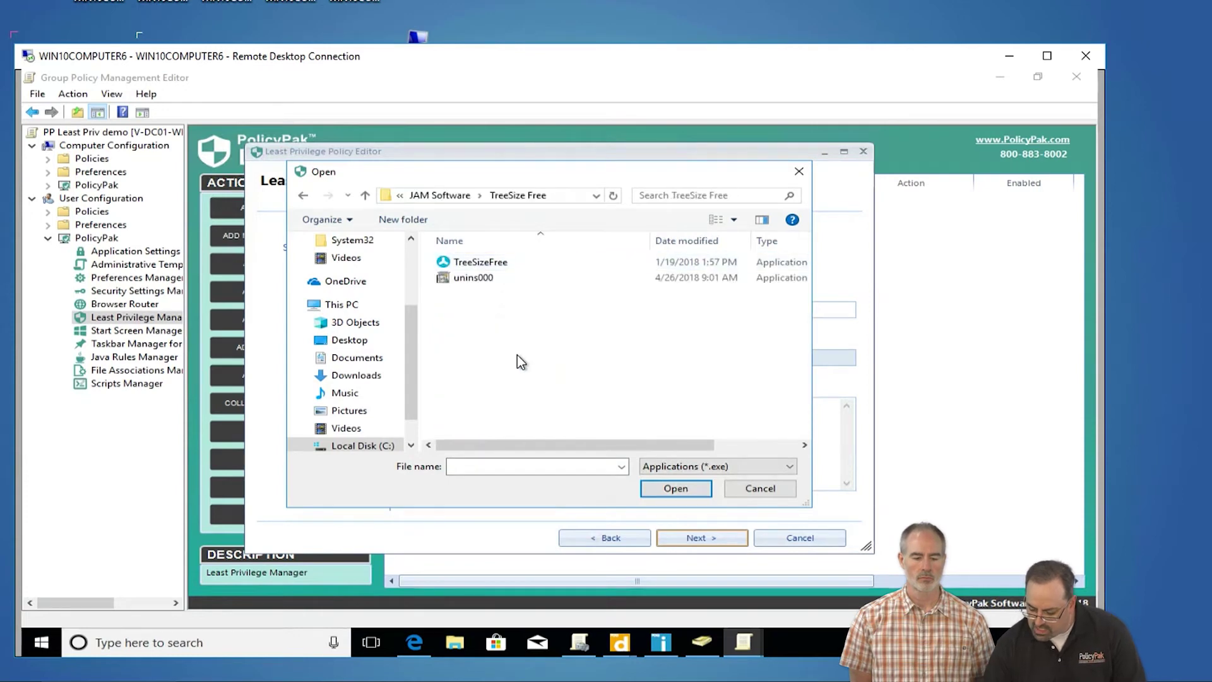
double_click(505, 270)
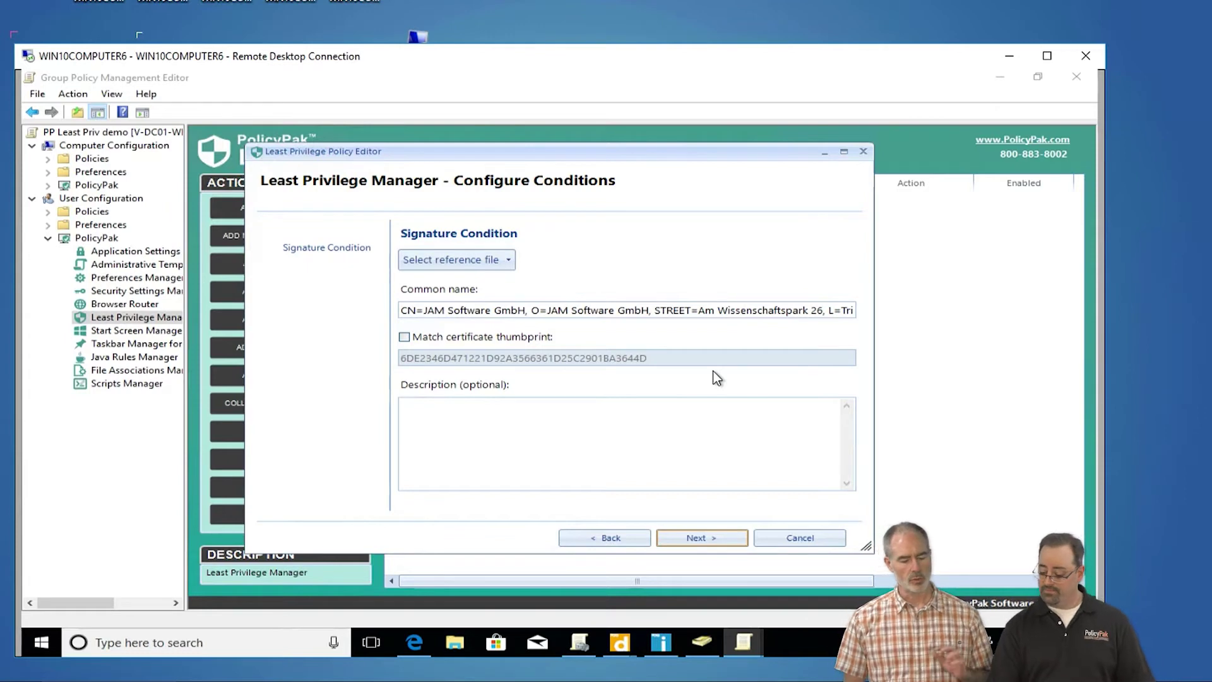
Keep the signature condition, set the action to Run with elevated privileges, and finish the policy as "let tsf run as admin".
click(598, 539)
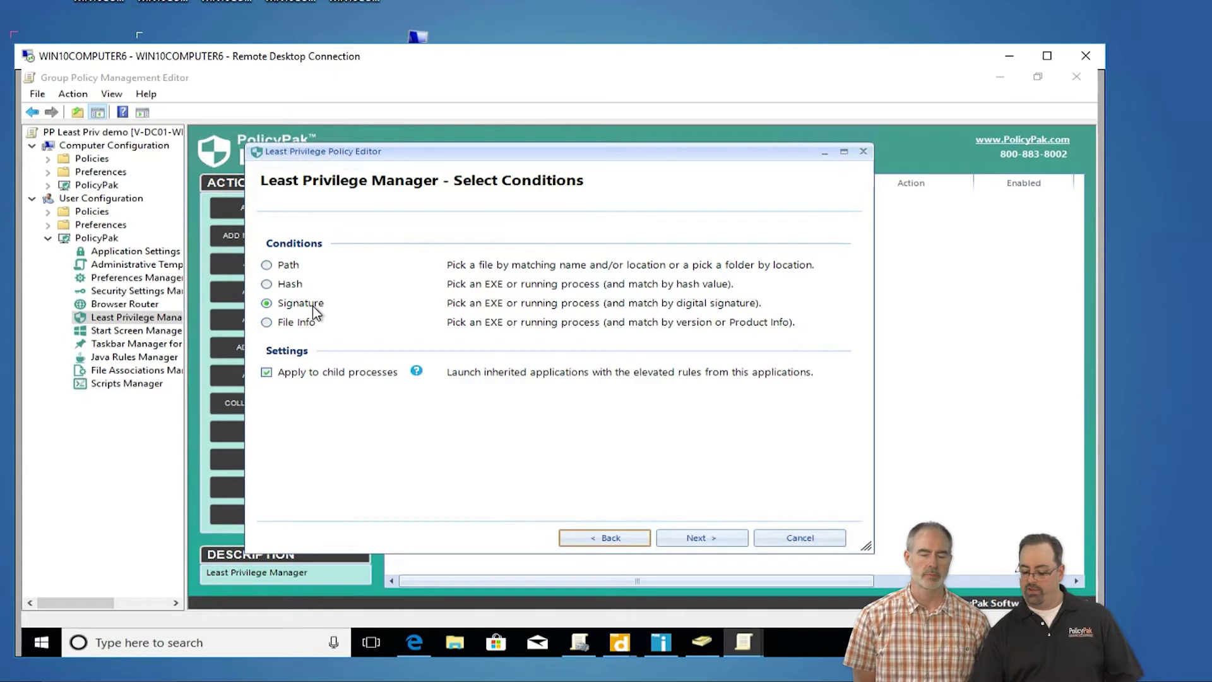
click(702, 534)
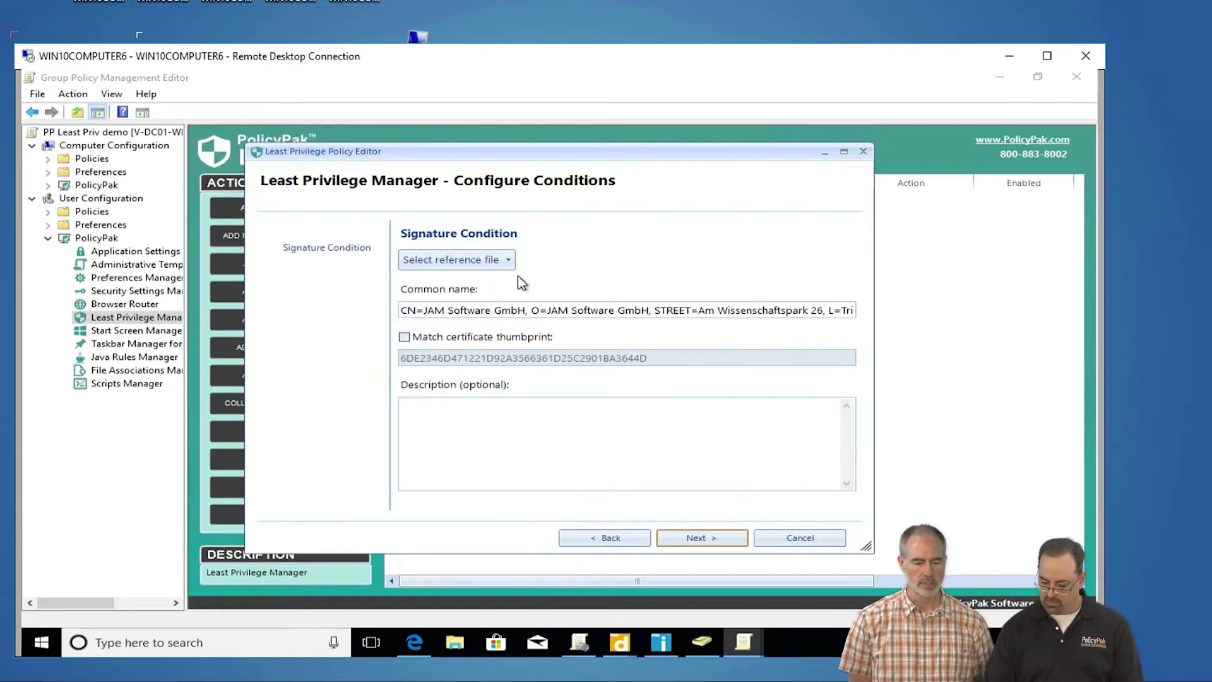
click(683, 540)
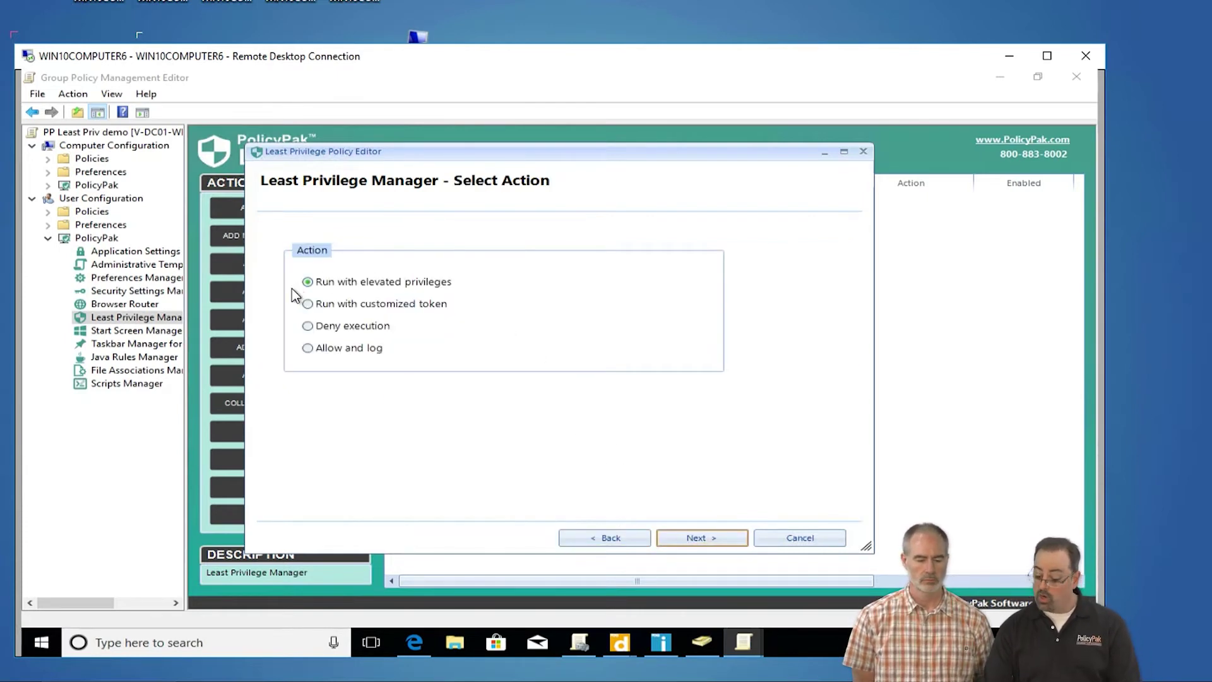
click(699, 542)
click(449, 231)
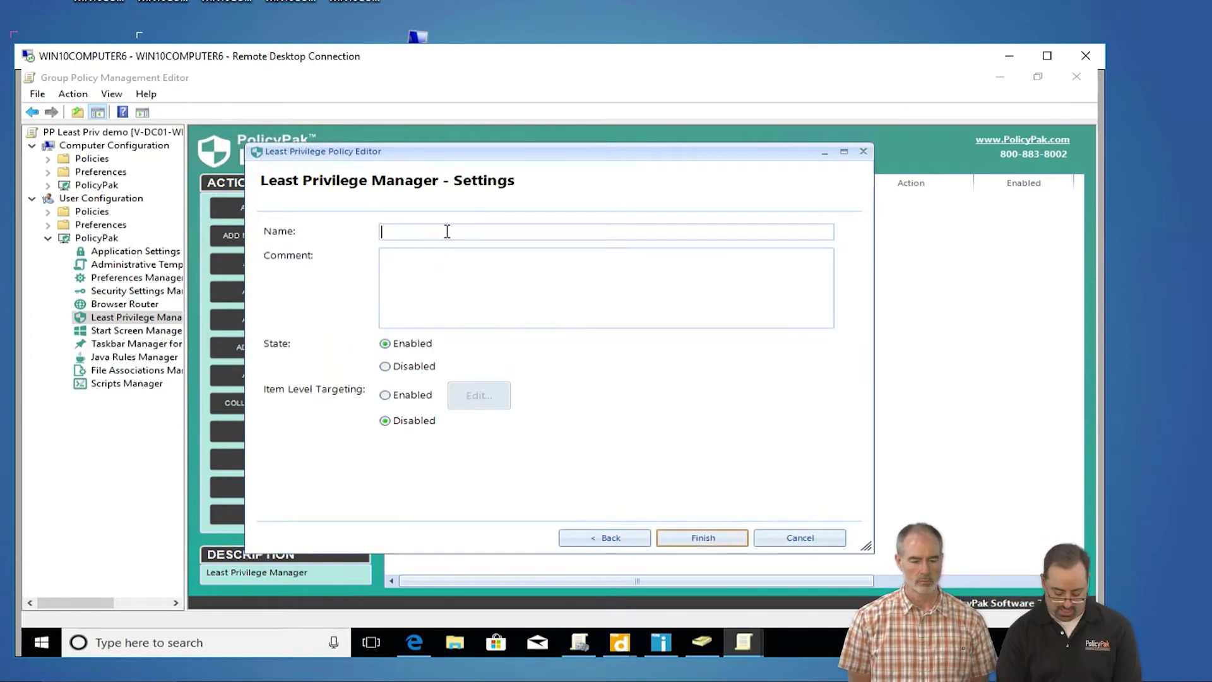
text(let tsf run as admin)
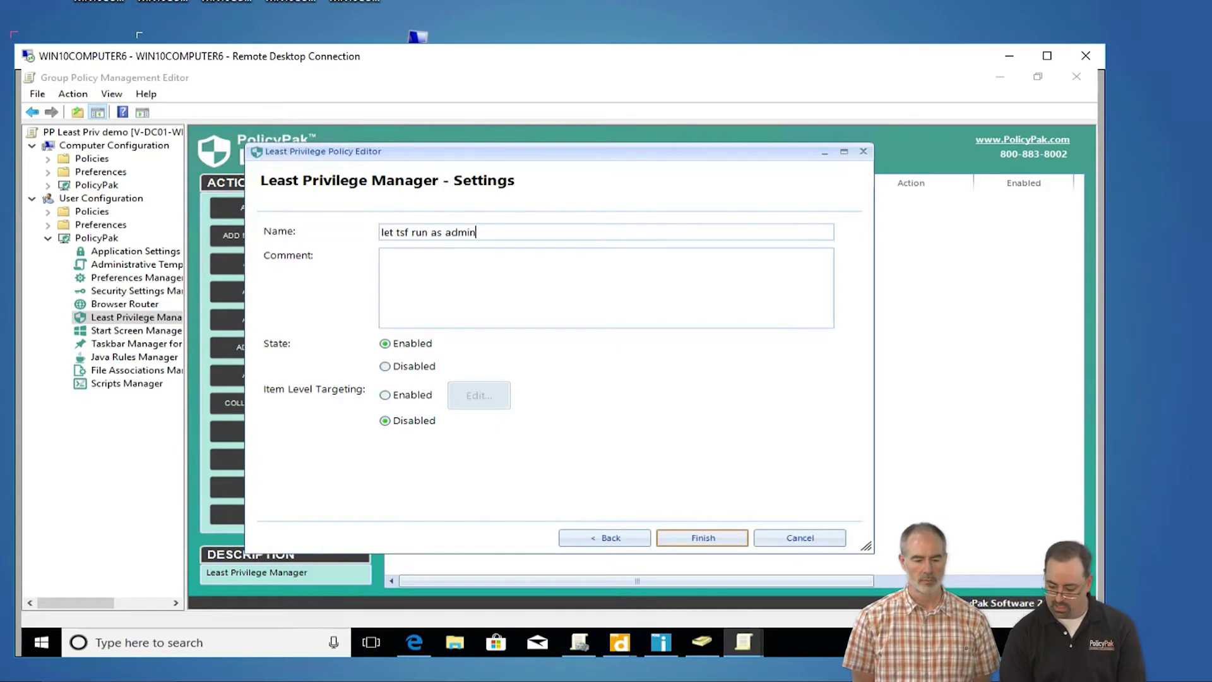
key(Return)
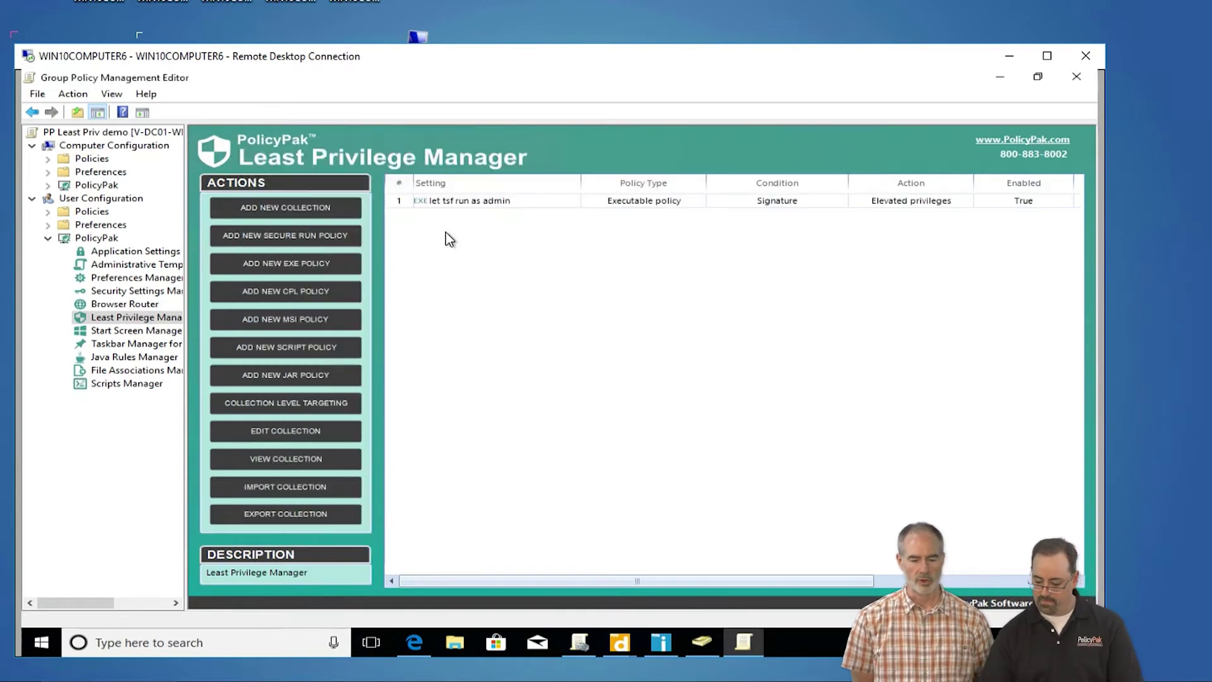
Start a new Control Panel applet policy and choose Device Manager as the applet.
right_click(446, 233)
mouse_move(467, 248)
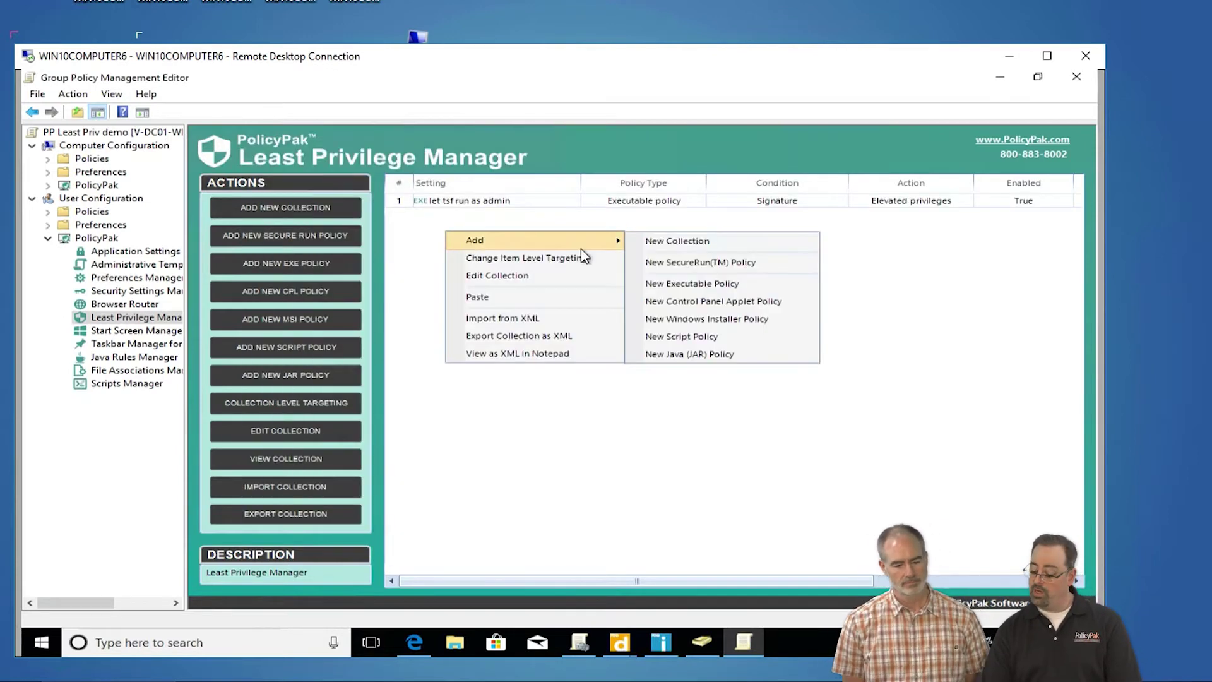
click(700, 302)
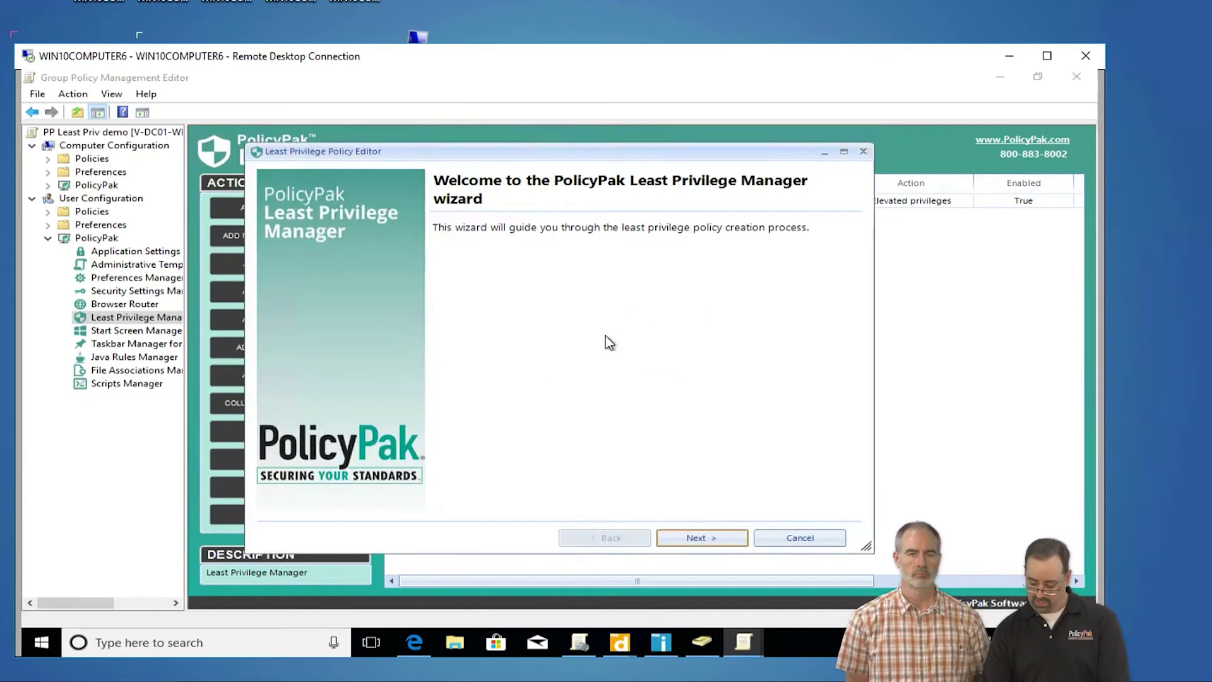
key(Return)
click(484, 254)
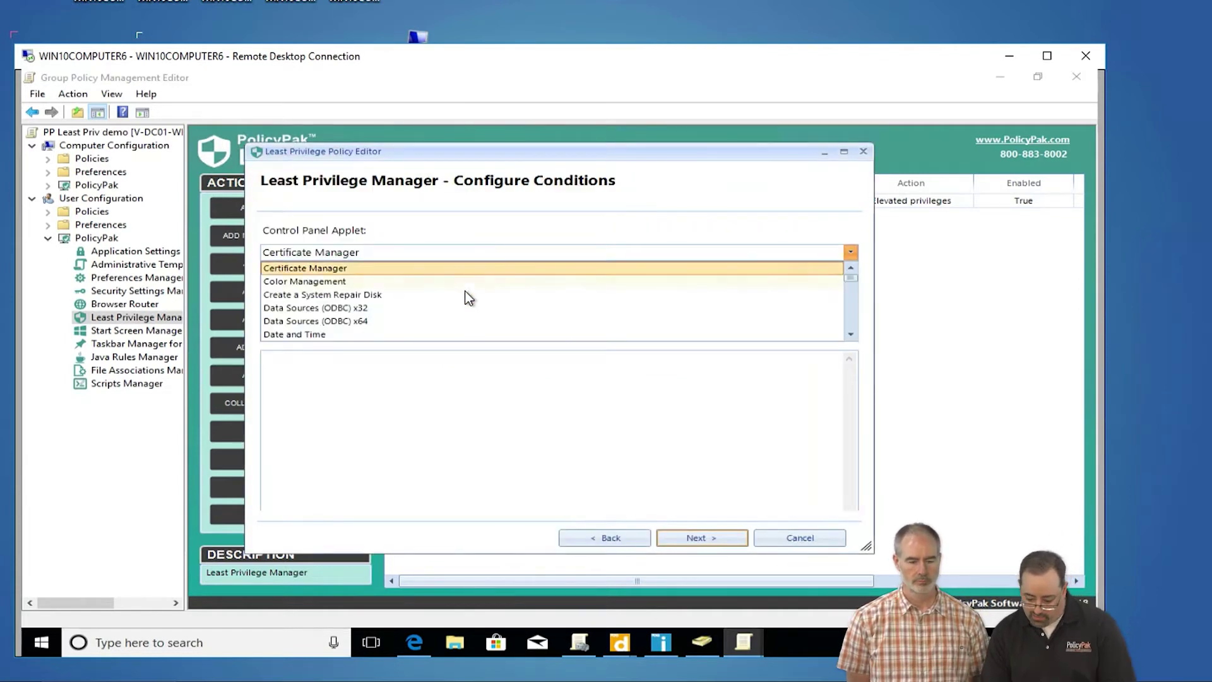
scroll(442, 306, down, 1)
click(321, 318)
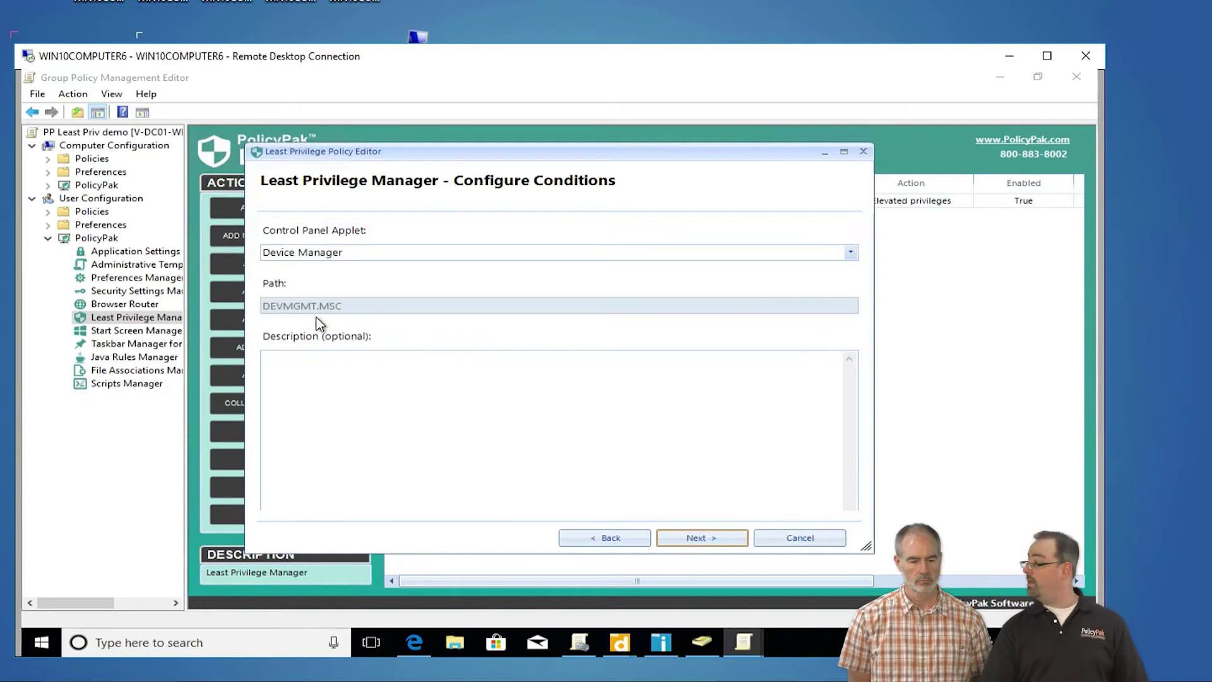
Set the Device Manager policy to run with elevated privileges and name it "let dm run".
click(710, 539)
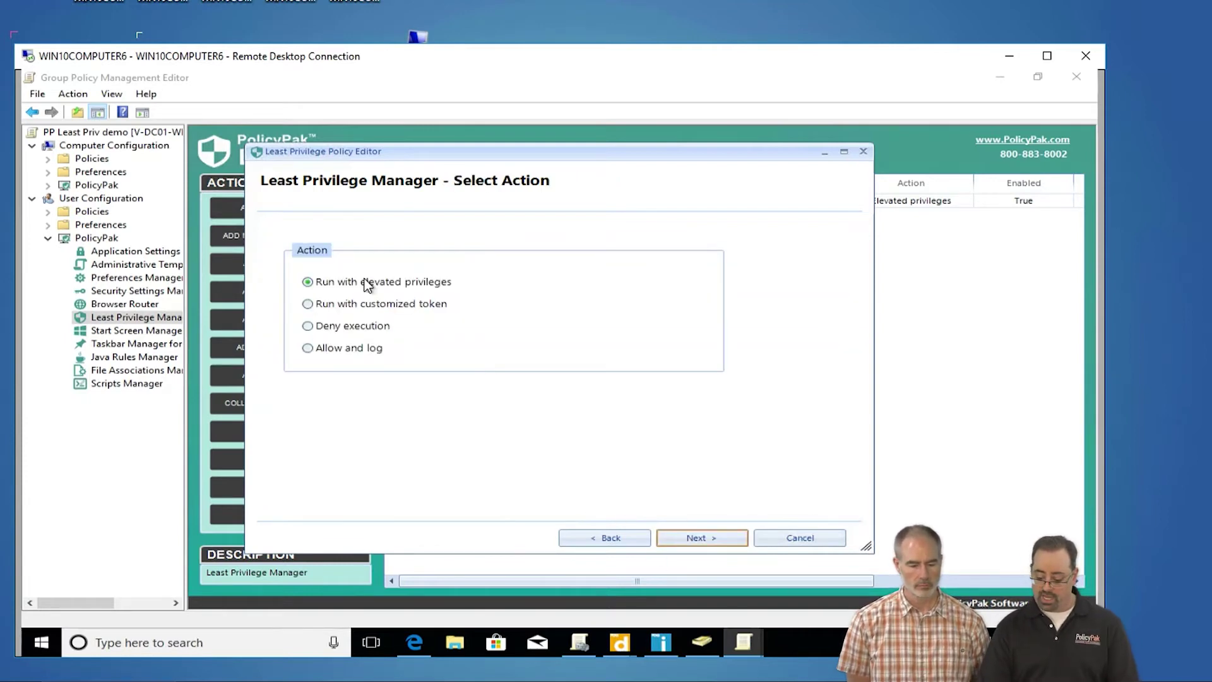
click(702, 537)
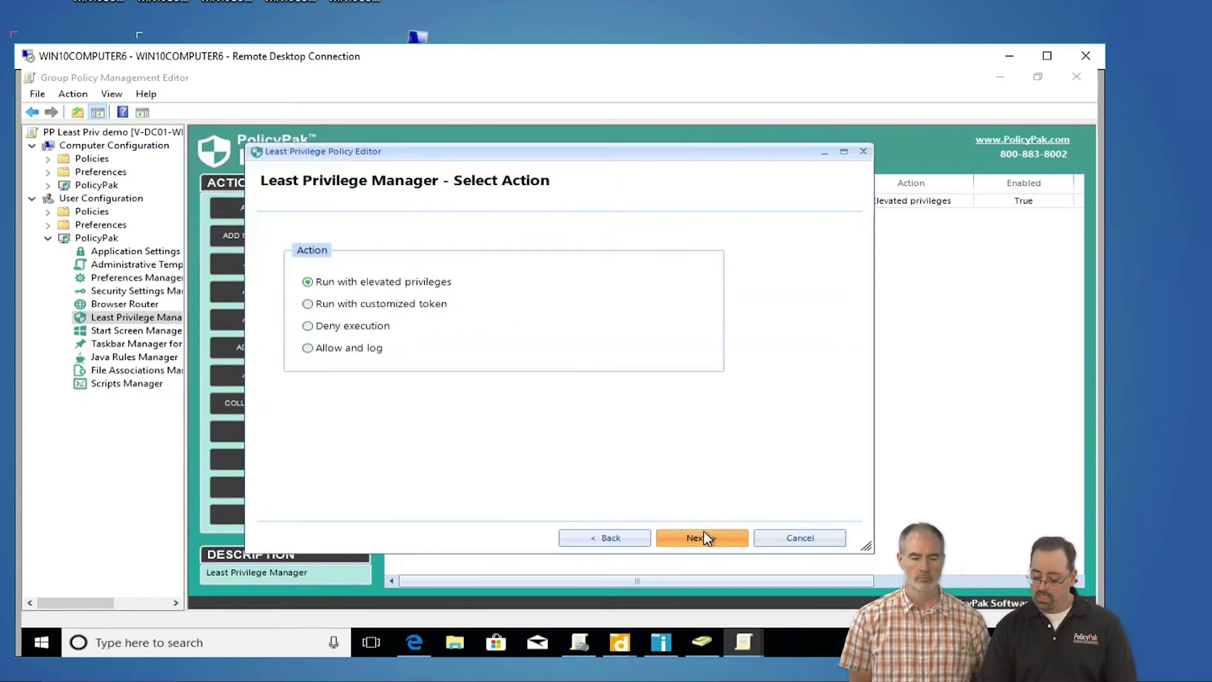
text(let dm)
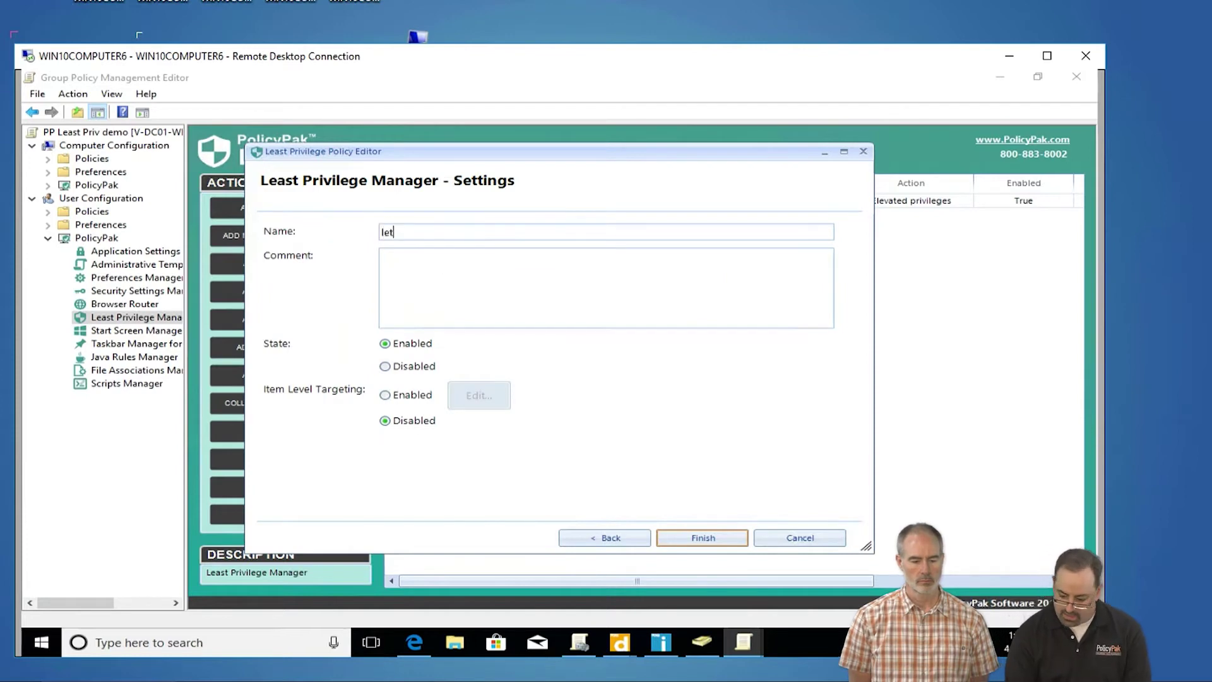
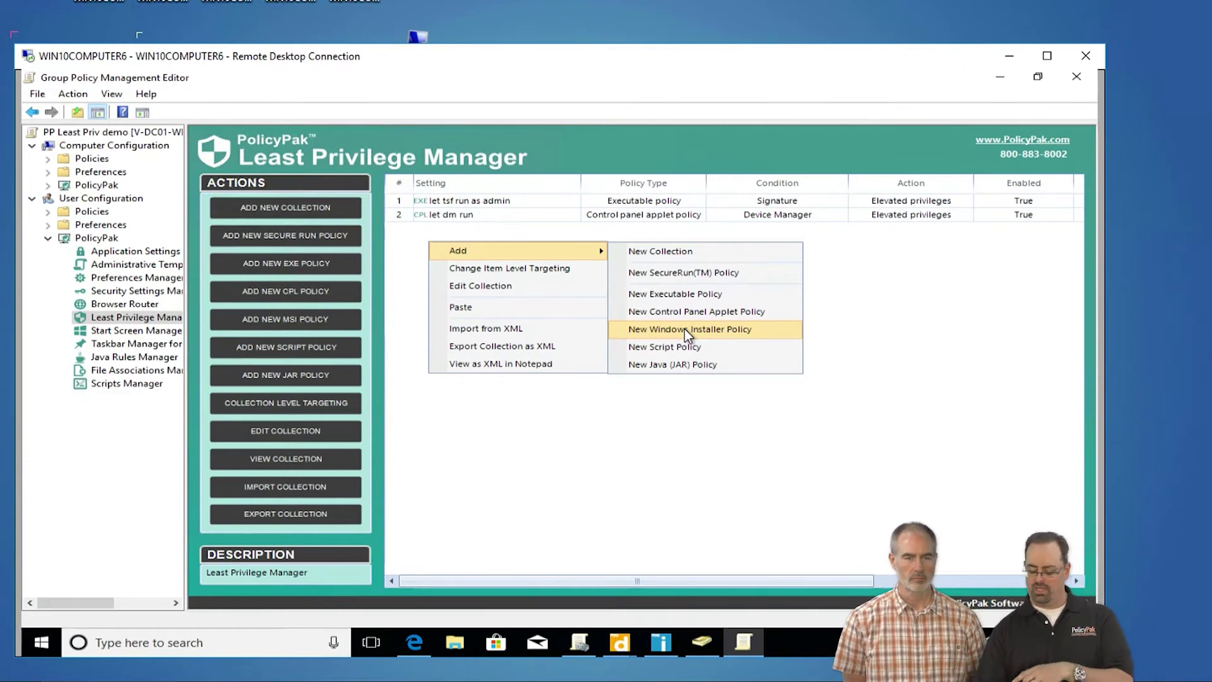
Start another executable policy using a combo rule with both Path and Signature conditions.
click(685, 297)
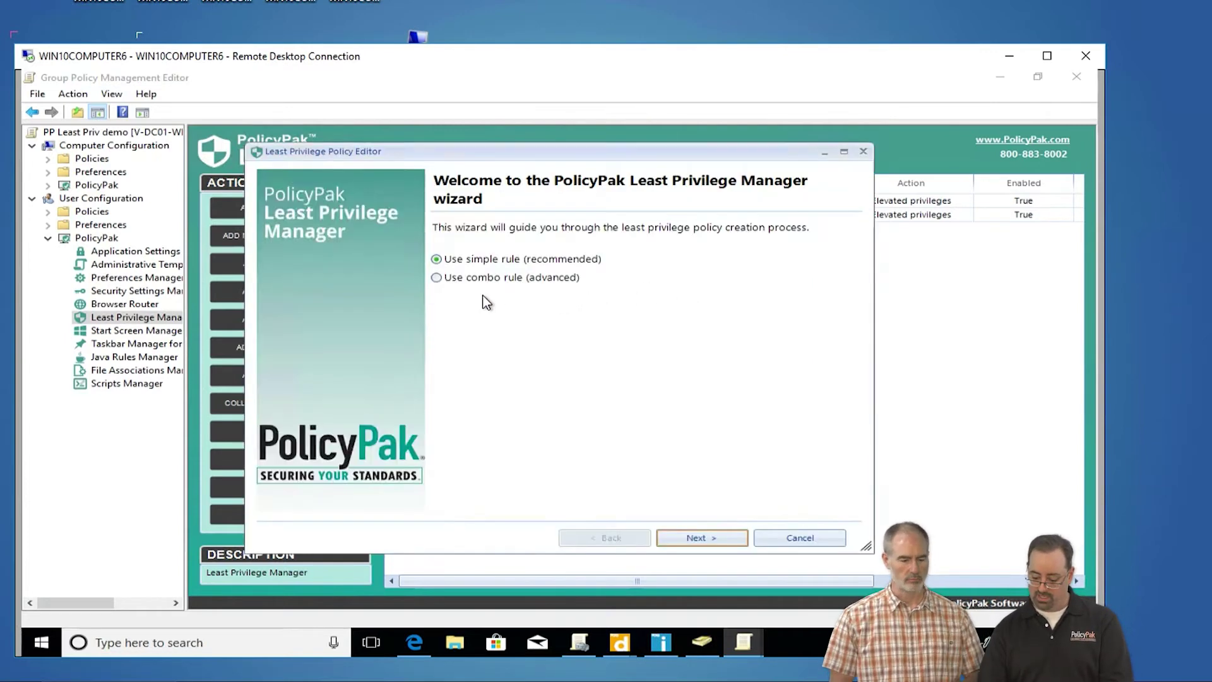
key(Return)
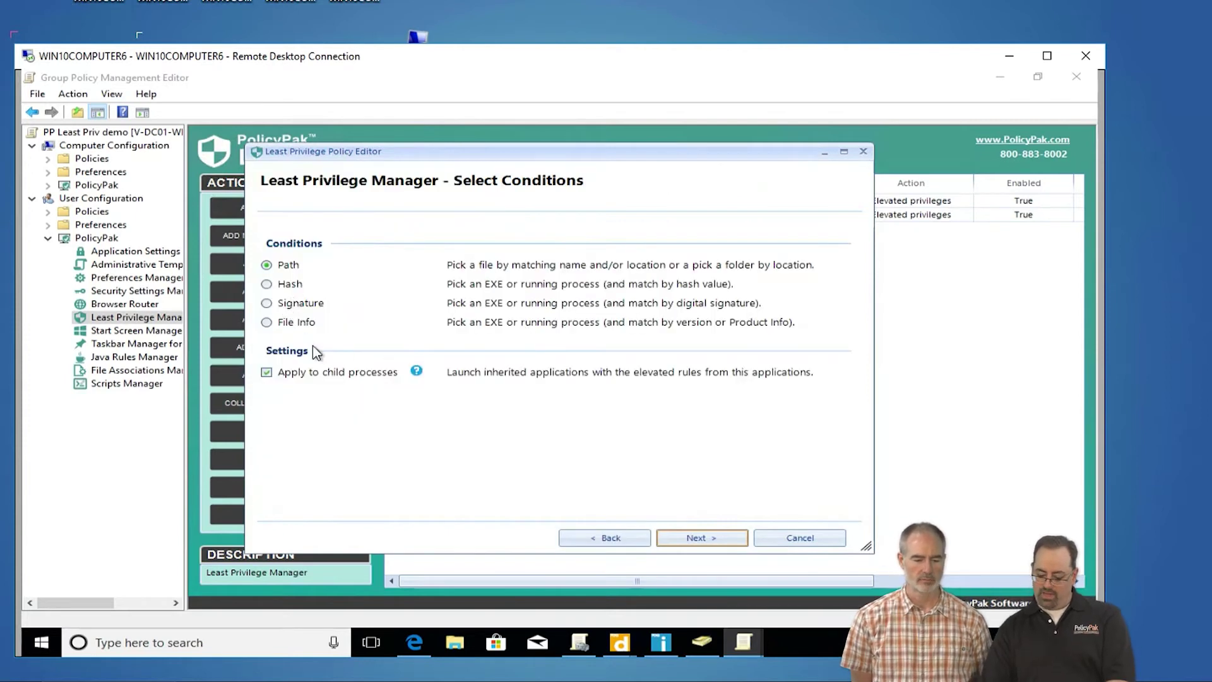
click(623, 536)
click(467, 292)
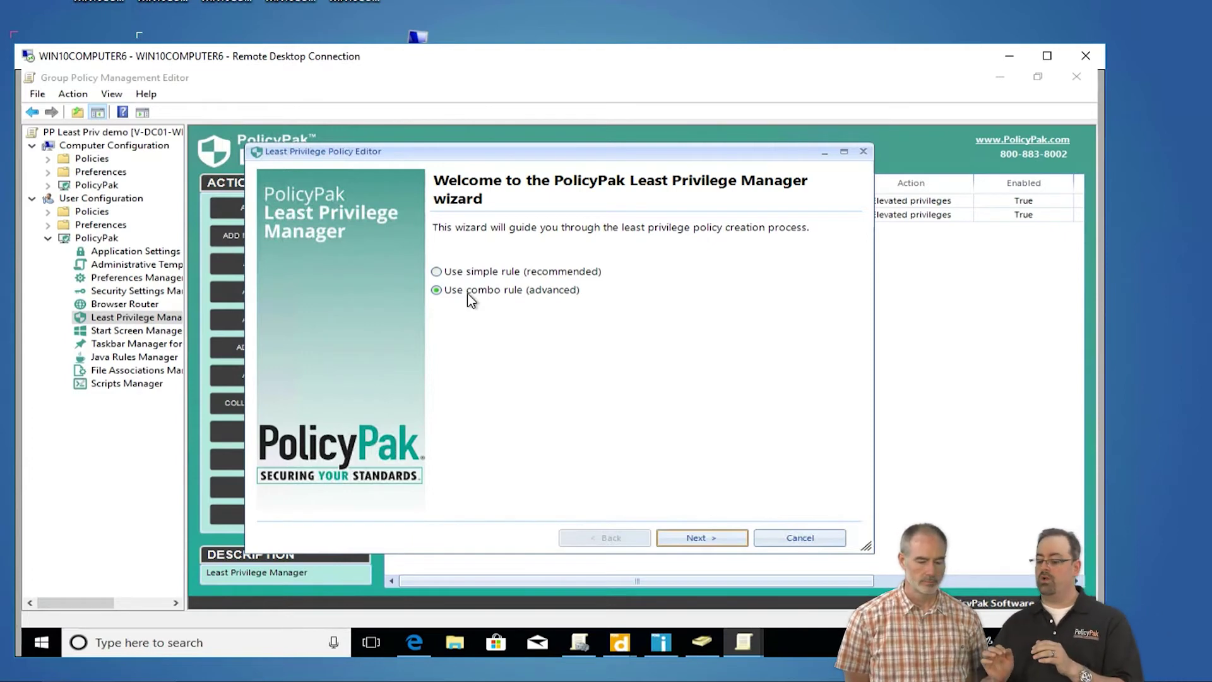
key(Return)
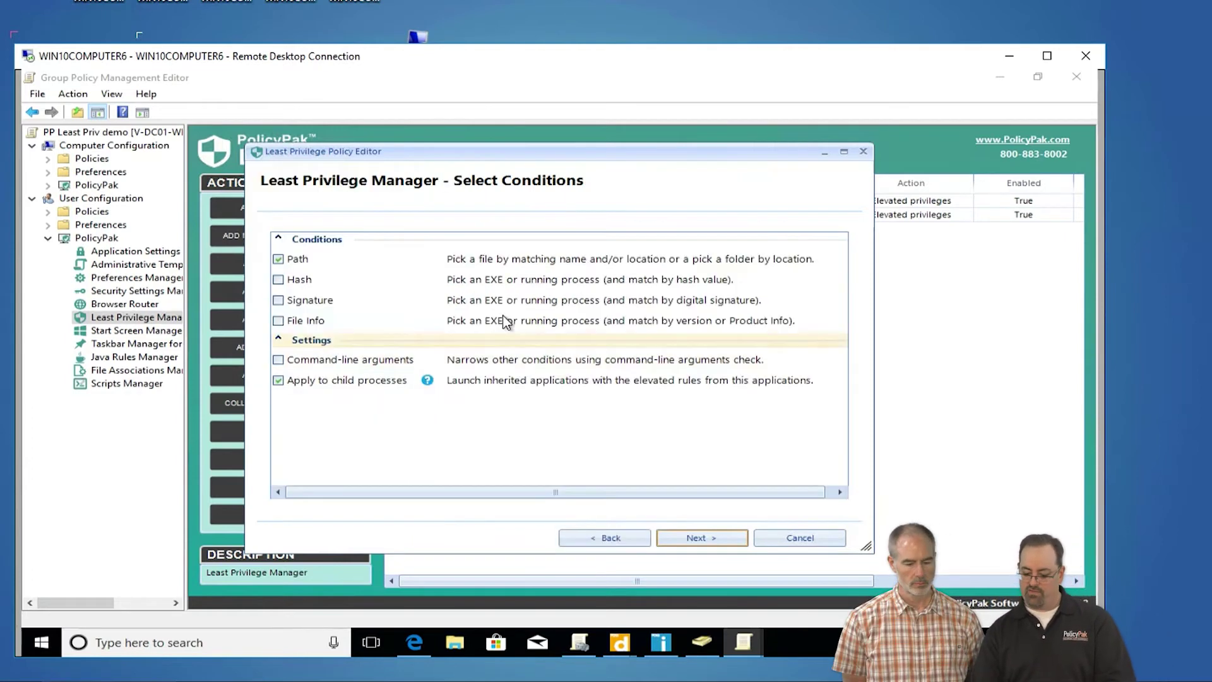
click(309, 299)
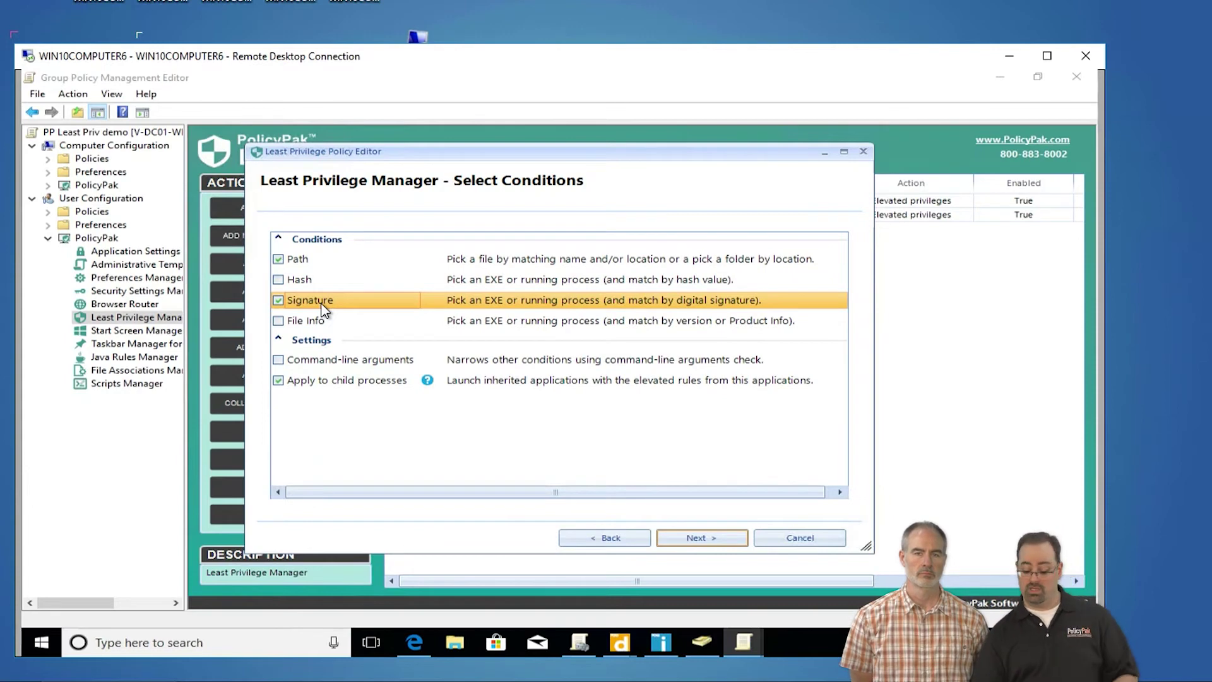
click(699, 535)
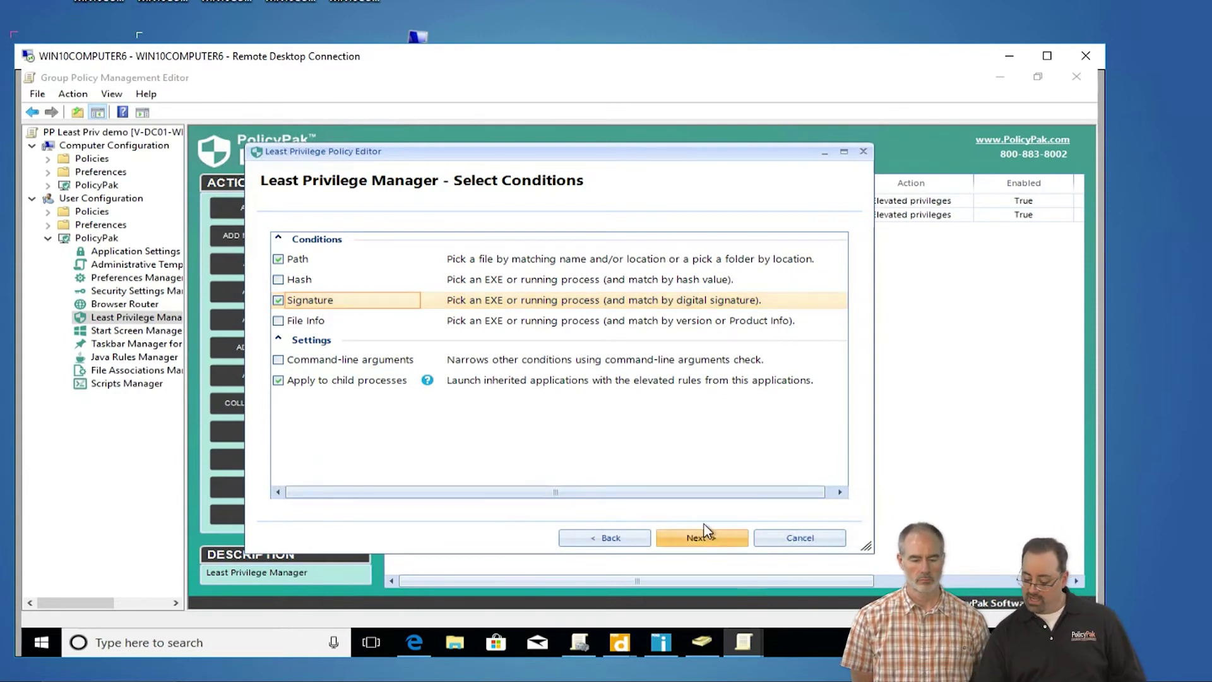
Add the desktop's iTunes64Setup.exe to the path condition, reducing its path to just the file name iTunes64Setup.exe.
click(473, 405)
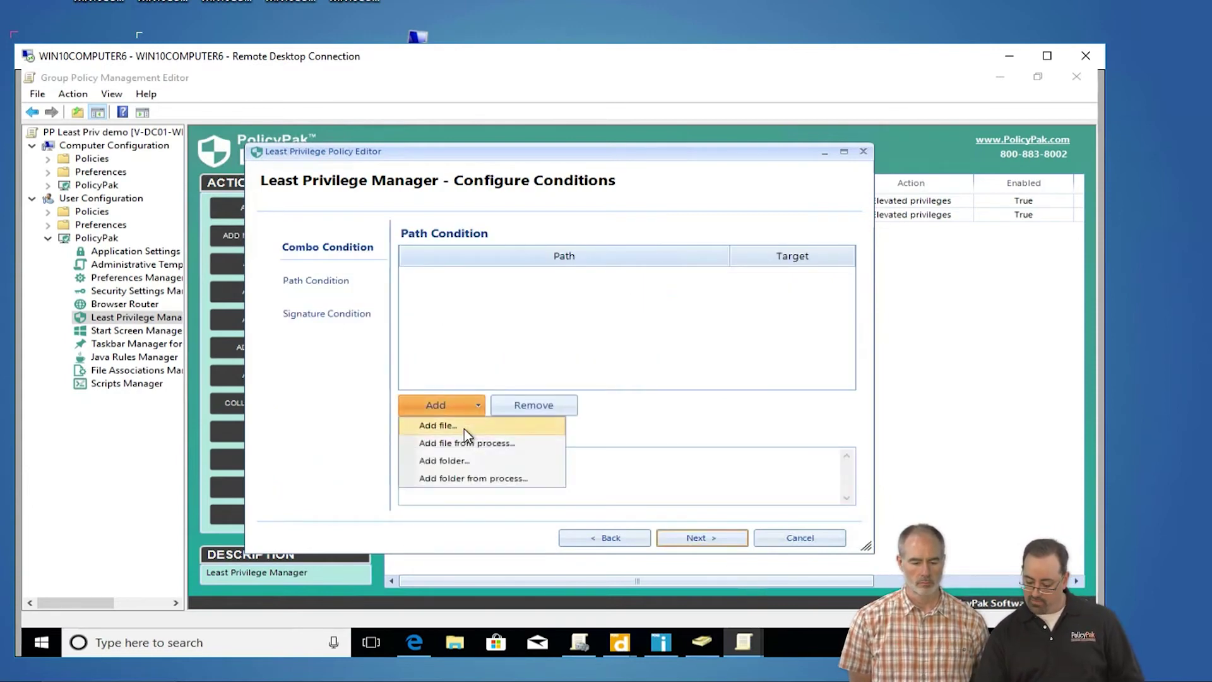
click(464, 429)
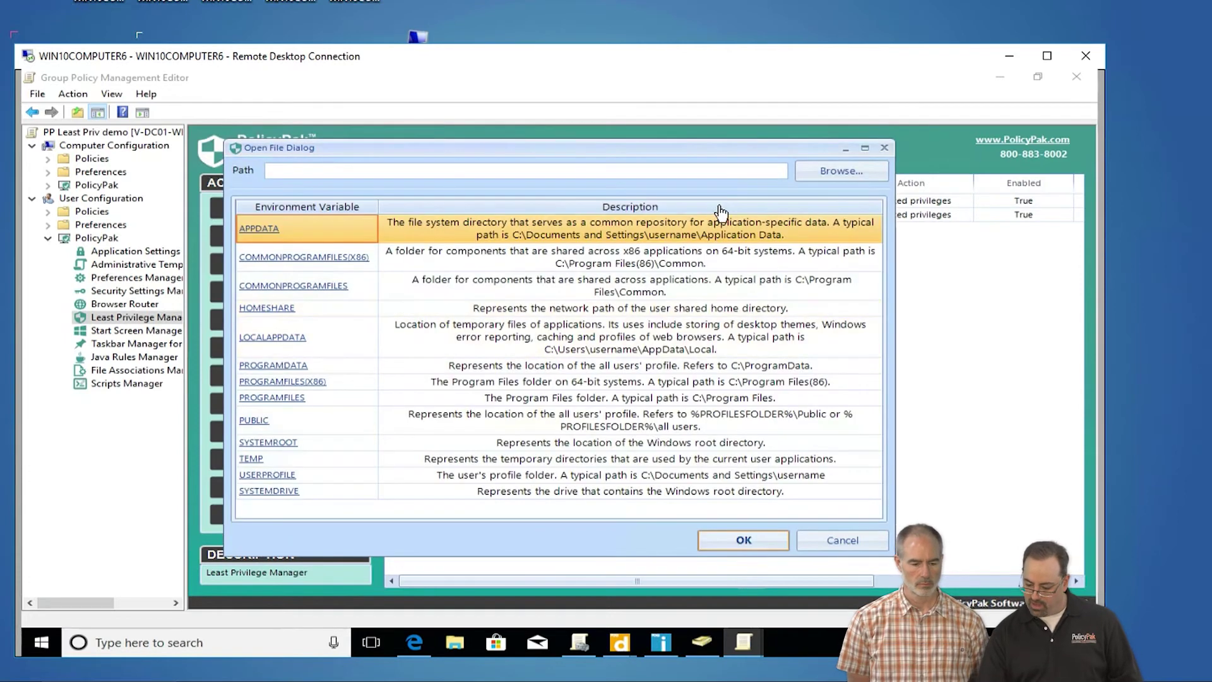
click(841, 172)
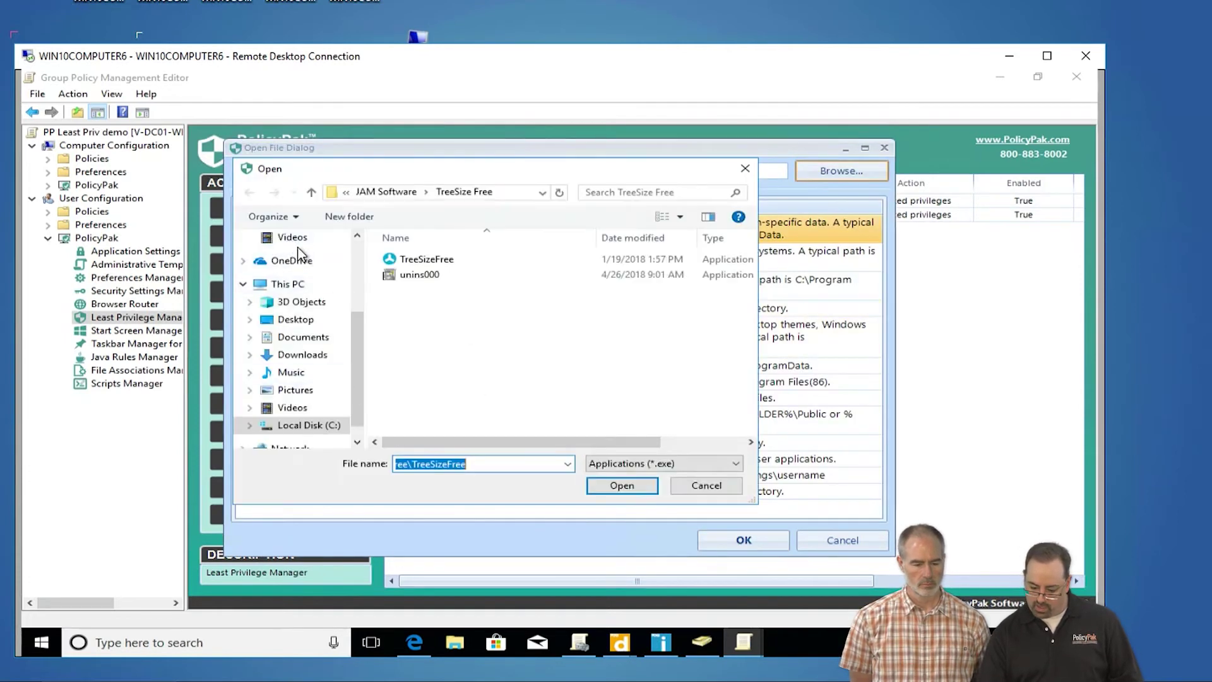
click(291, 320)
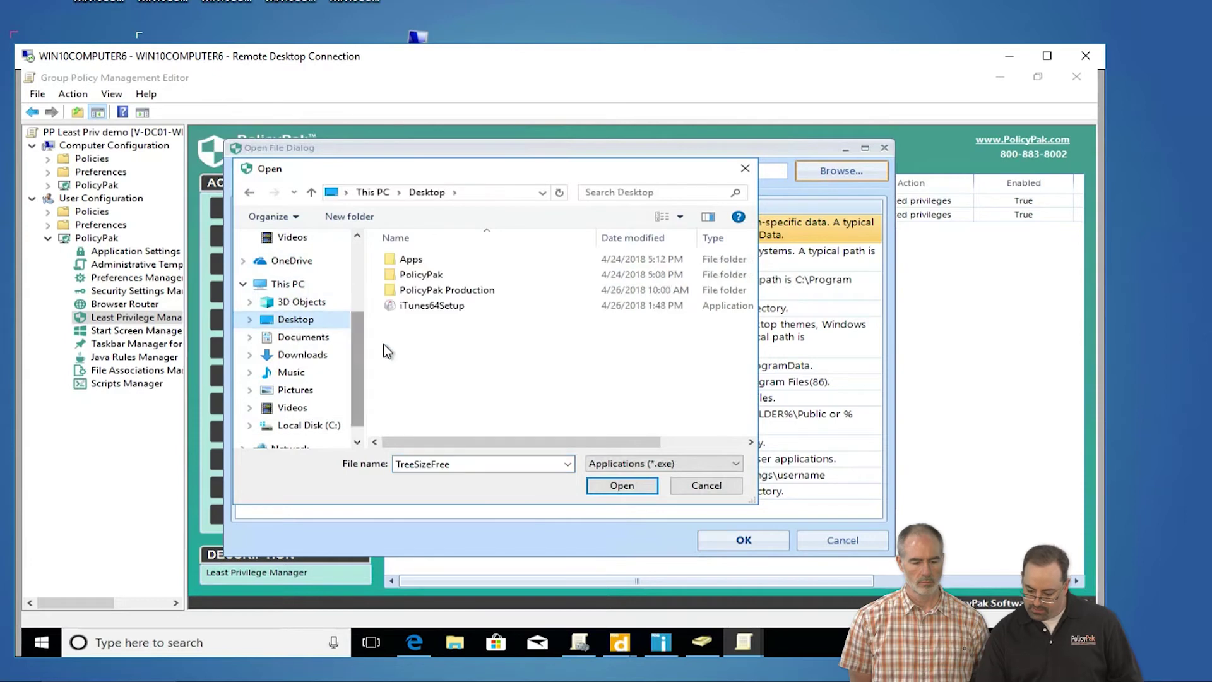
double_click(446, 307)
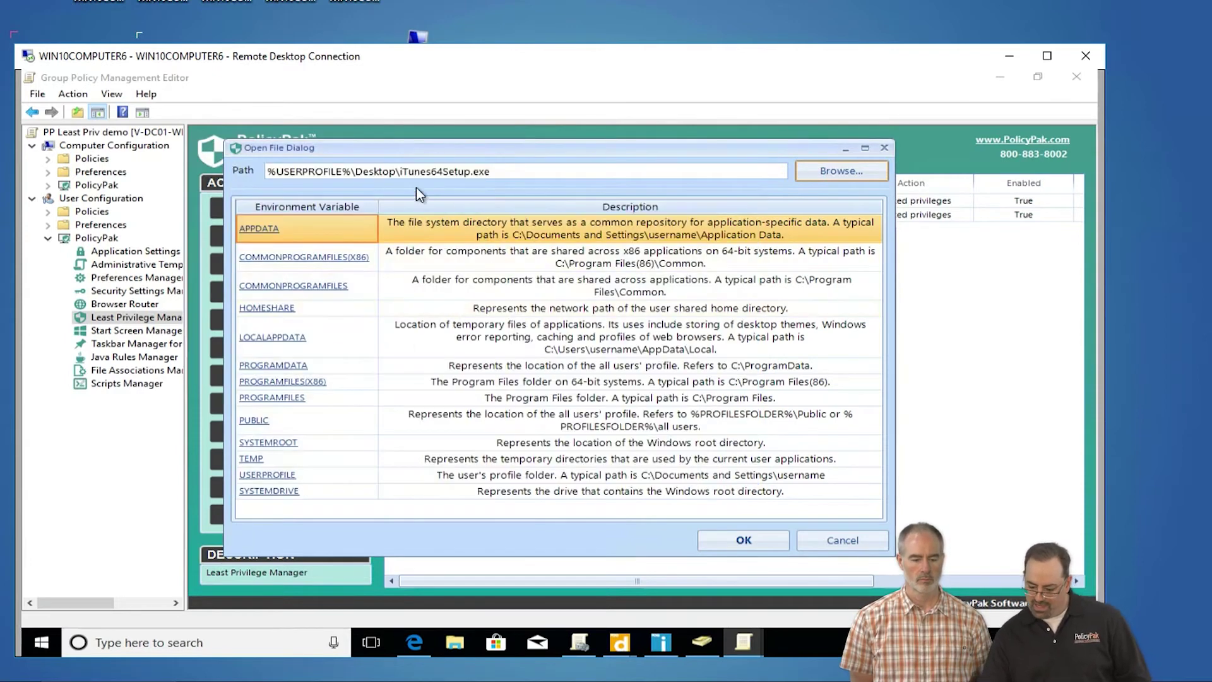
drag(402, 172, 171, 181)
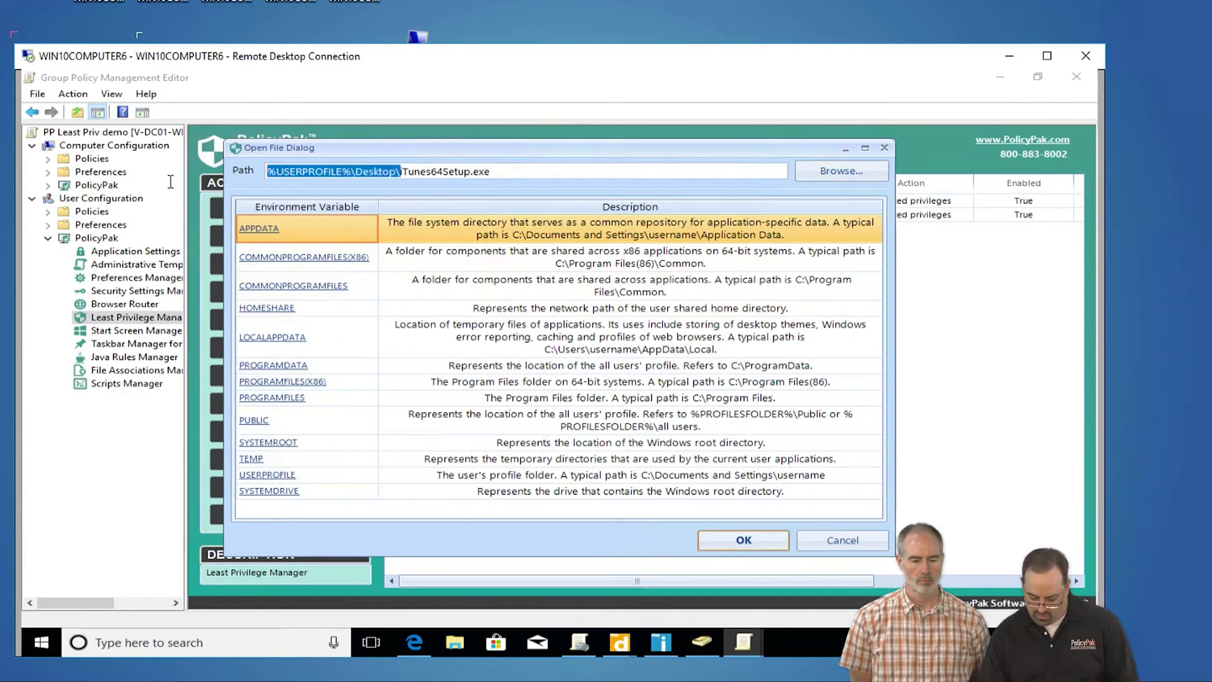
key(Delete)
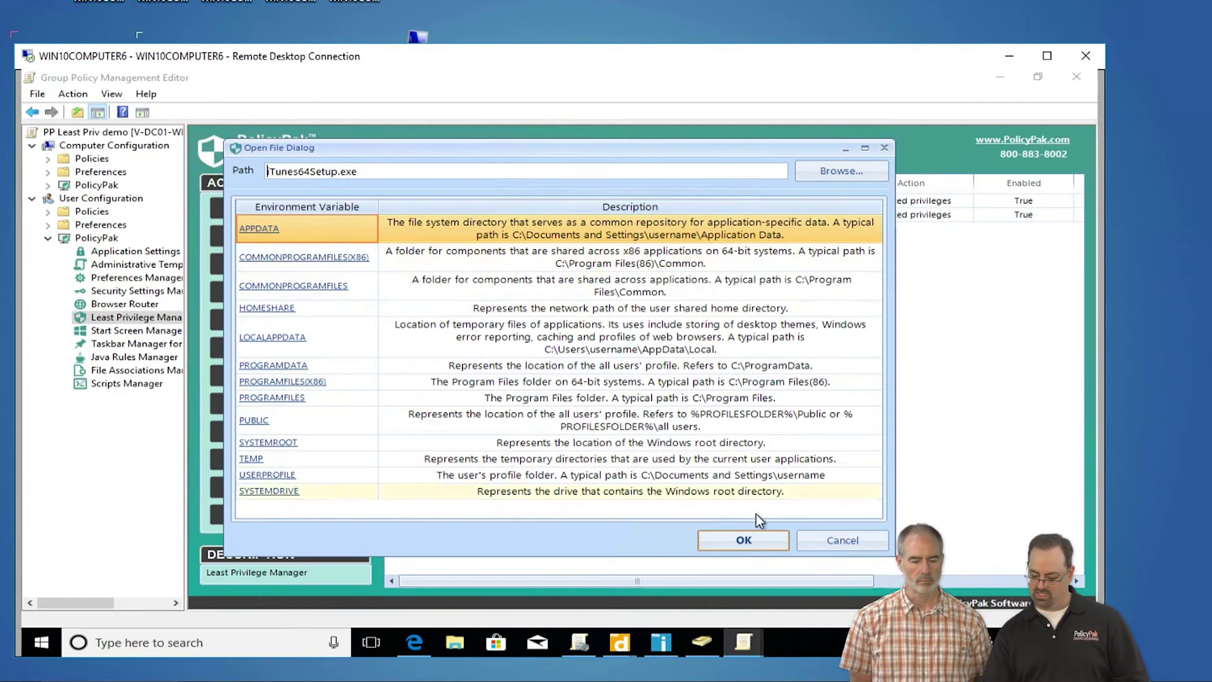
click(733, 544)
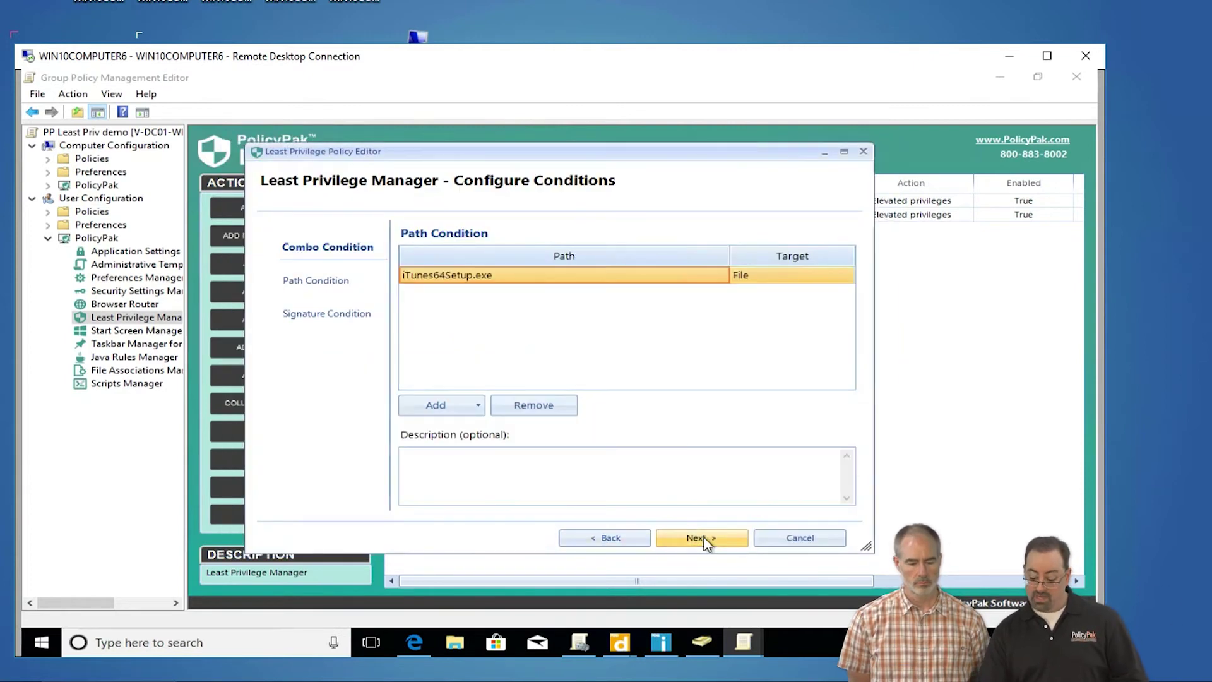
Fill in the signature condition using iTunes64Setup on the desktop as the reference file.
click(699, 538)
click(663, 531)
click(578, 387)
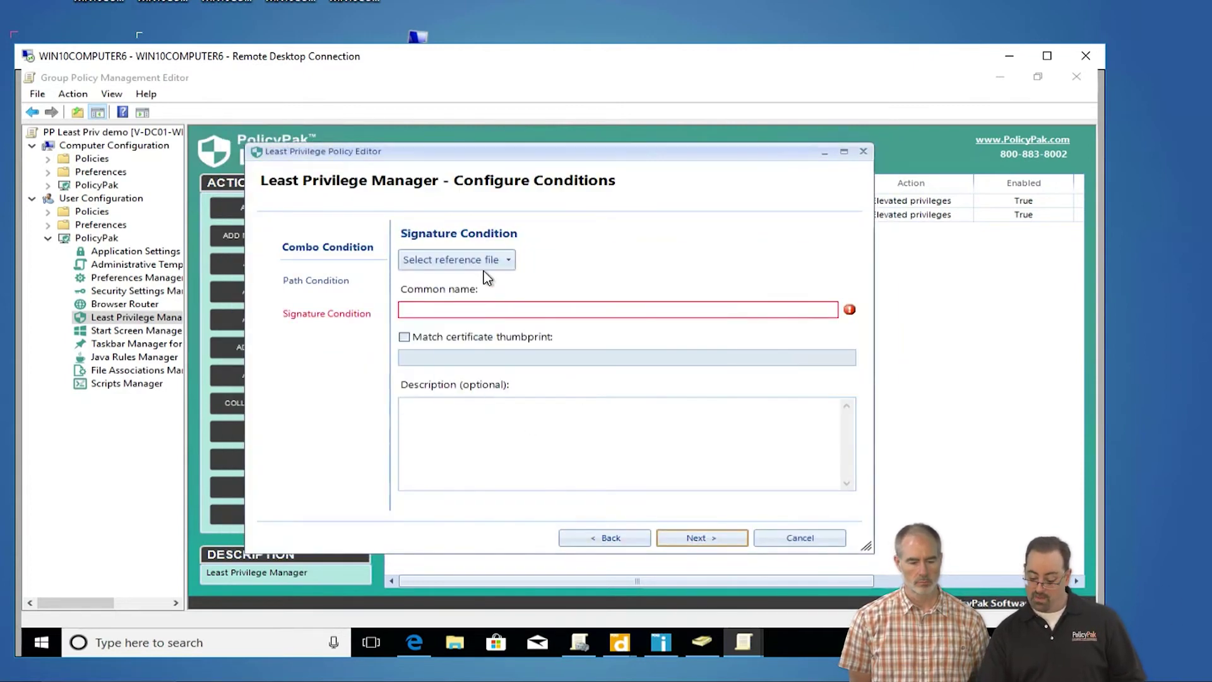
click(482, 265)
click(479, 282)
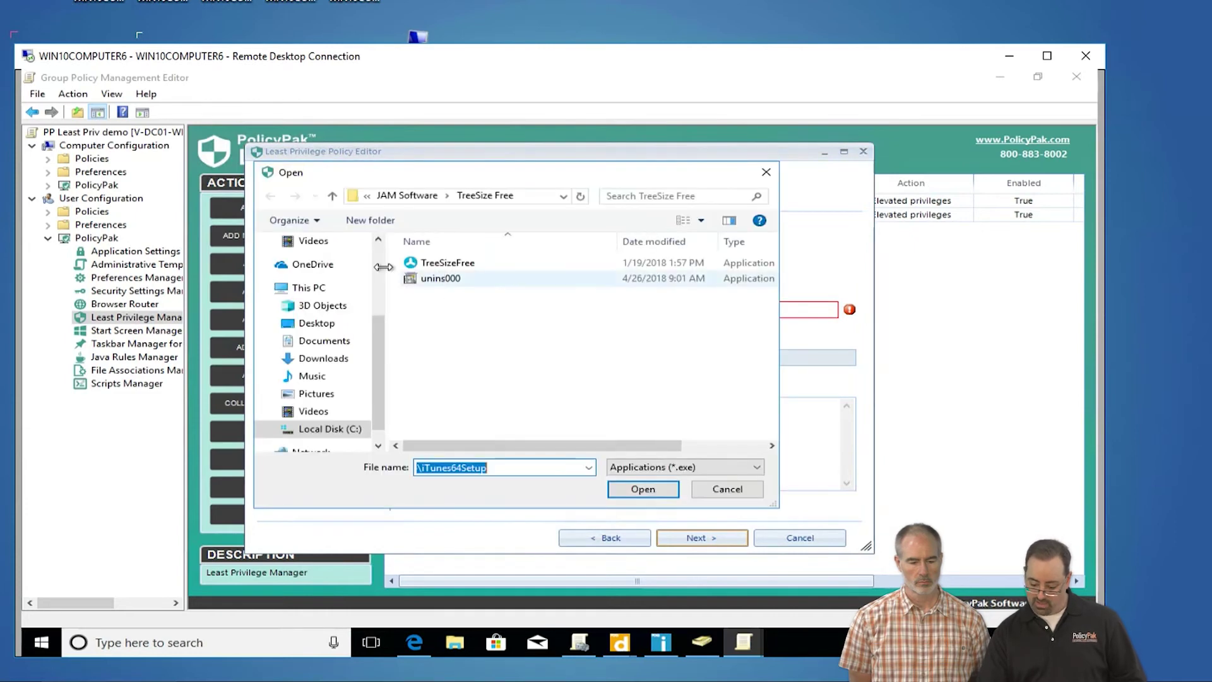
click(317, 322)
double_click(448, 310)
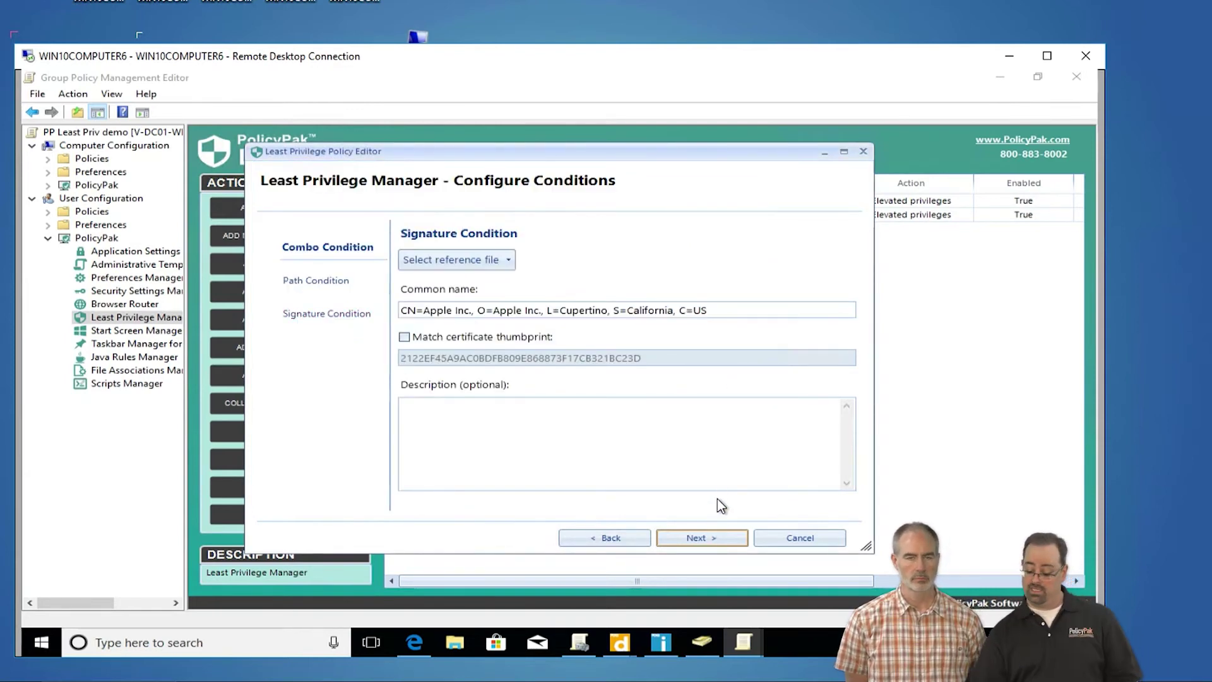
Keep the action Run with elevated privileges and finish the policy with the name "let itunes install".
click(716, 538)
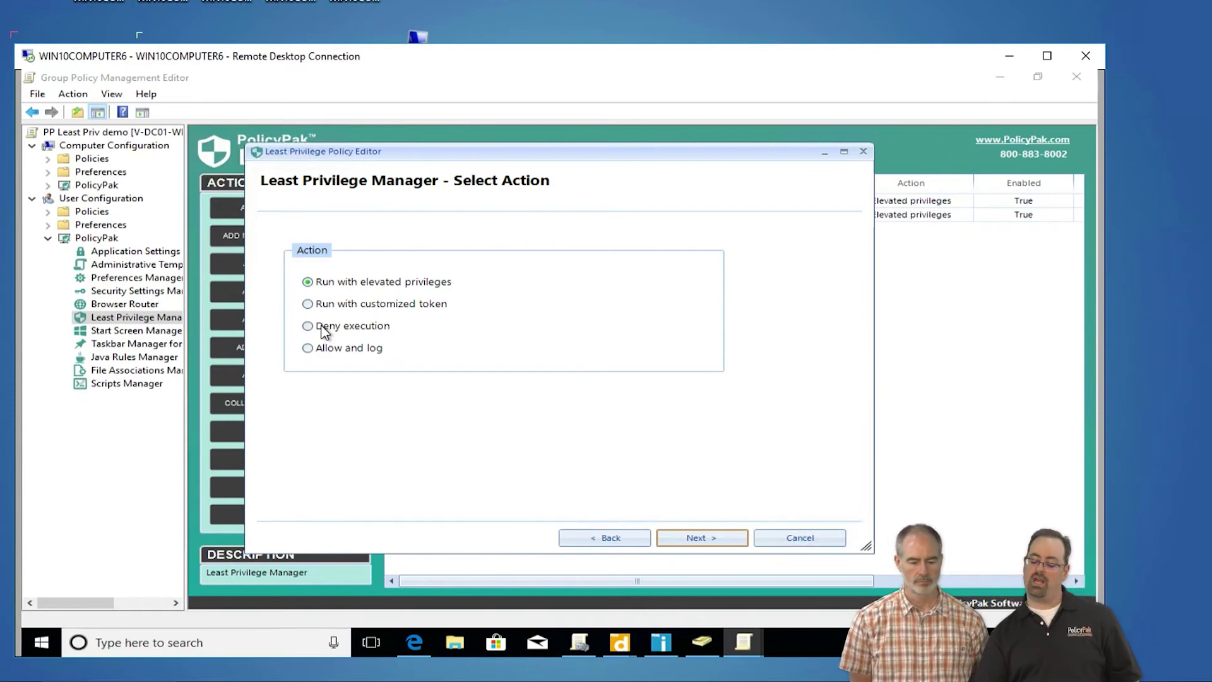
click(707, 538)
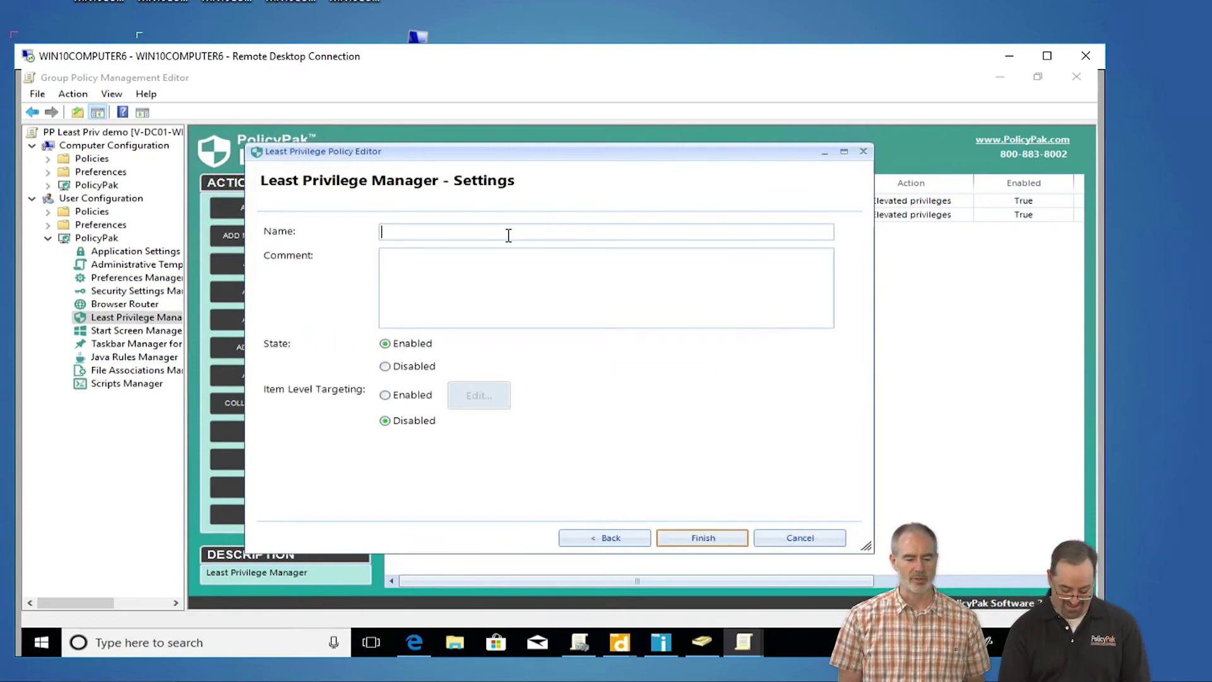
text(let i)
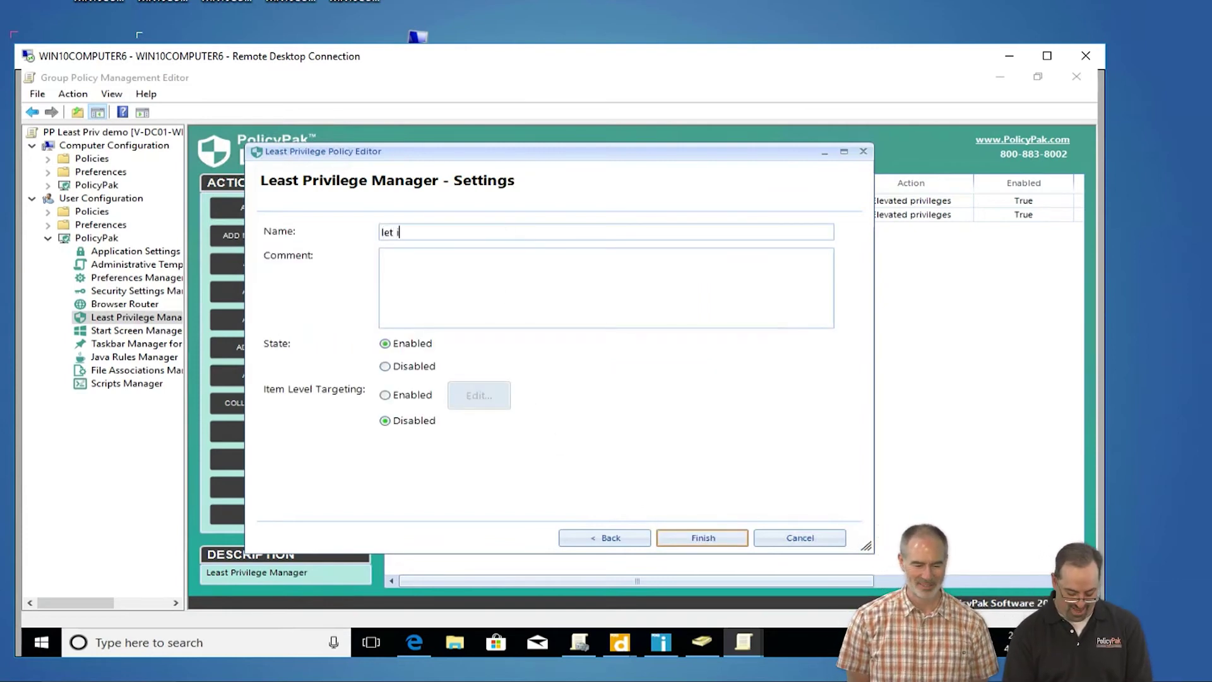
text(tunes install)
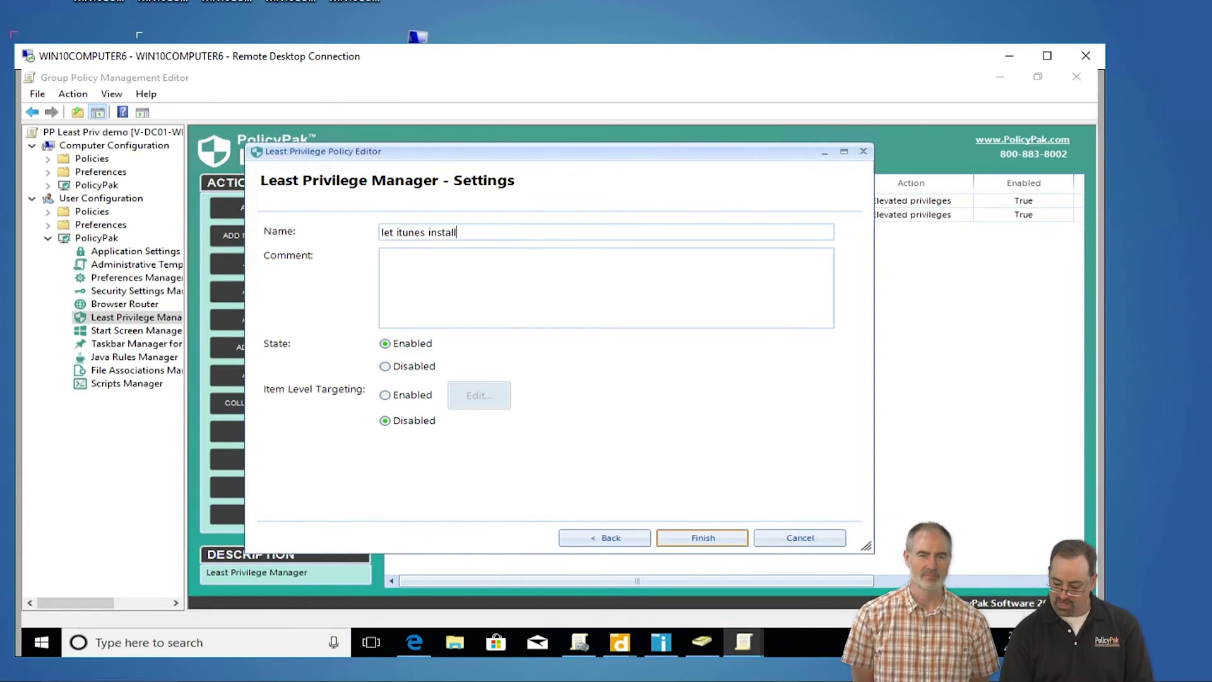
key(Return)
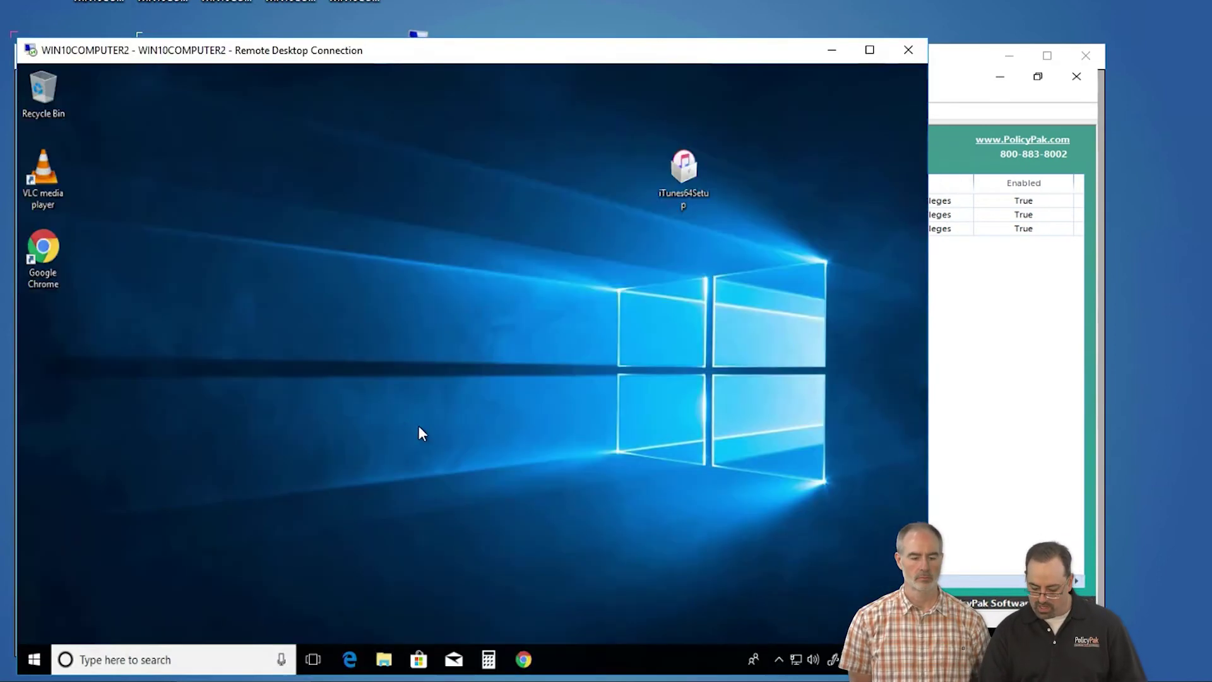
On the WIN10COMPUTER2 remote desktop, refresh Group Policy with gpupdate /force in a Command Prompt and close it.
click(35, 660)
text(cmd)
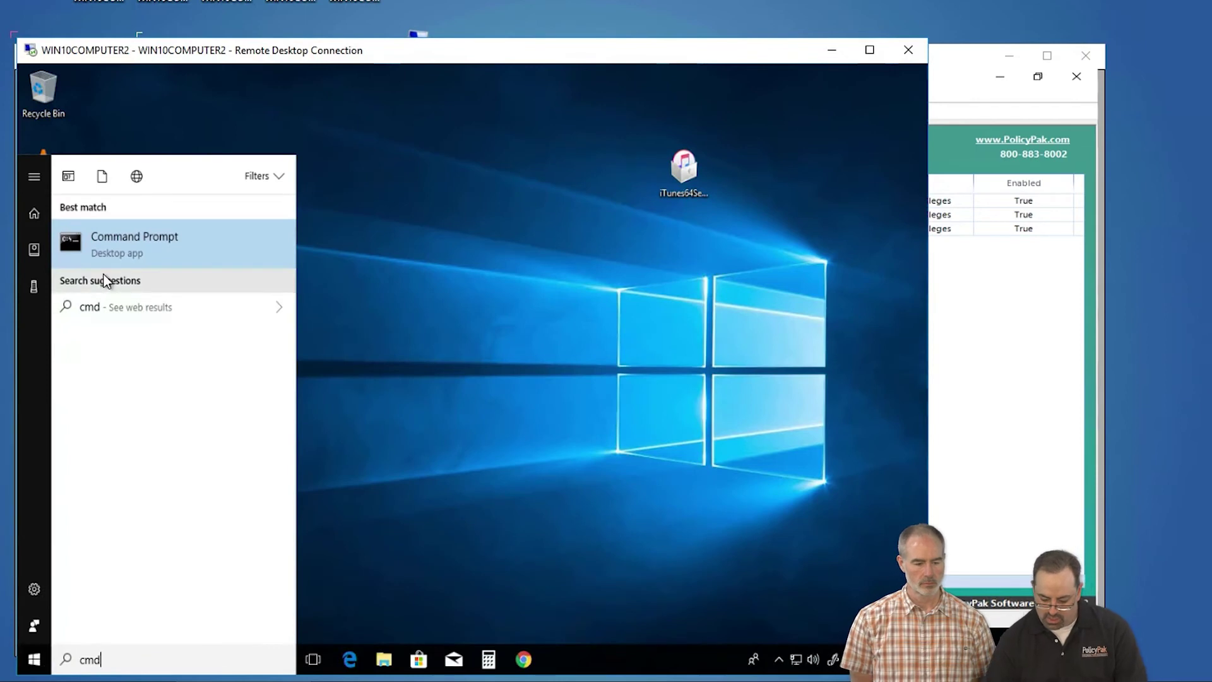
click(143, 243)
text(gpupdae)
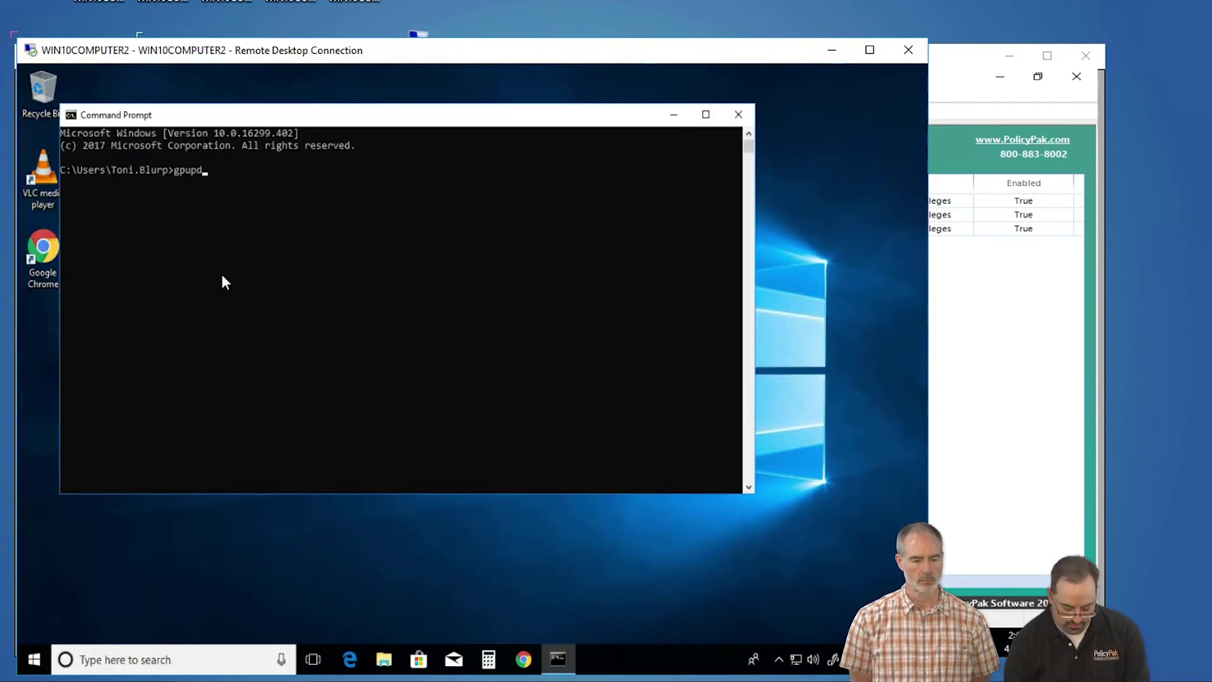
key(BackSpace)
text(te /force)
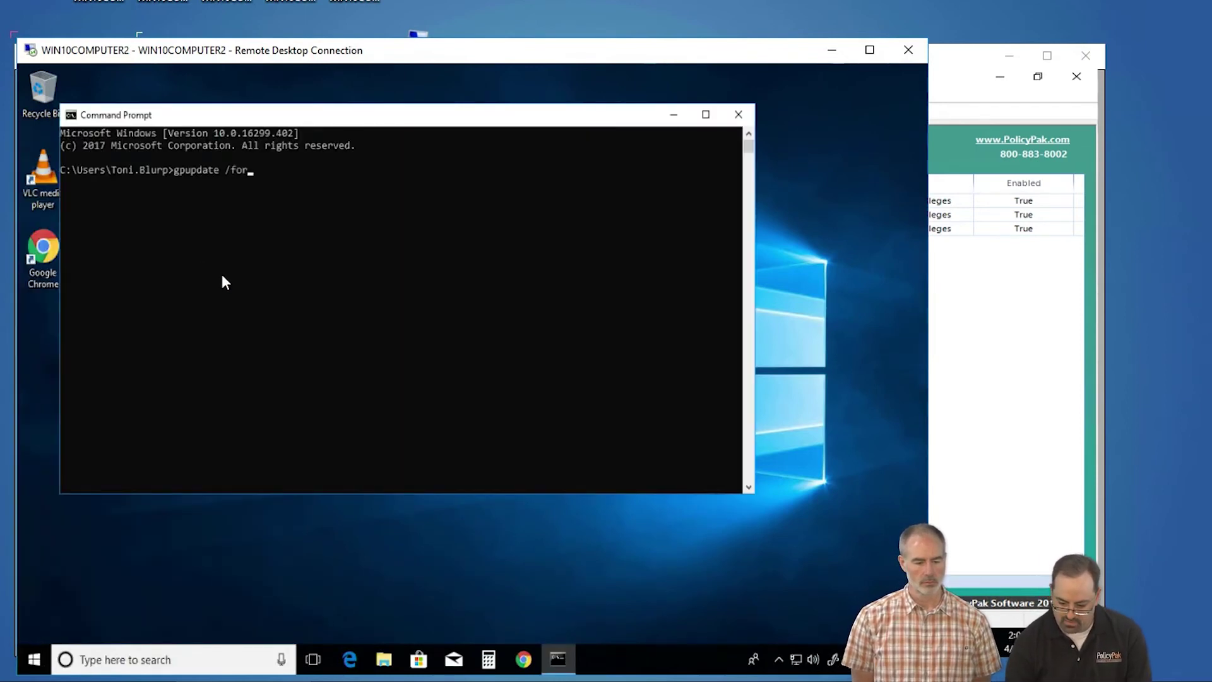
key(Return)
drag(233, 115, 454, 319)
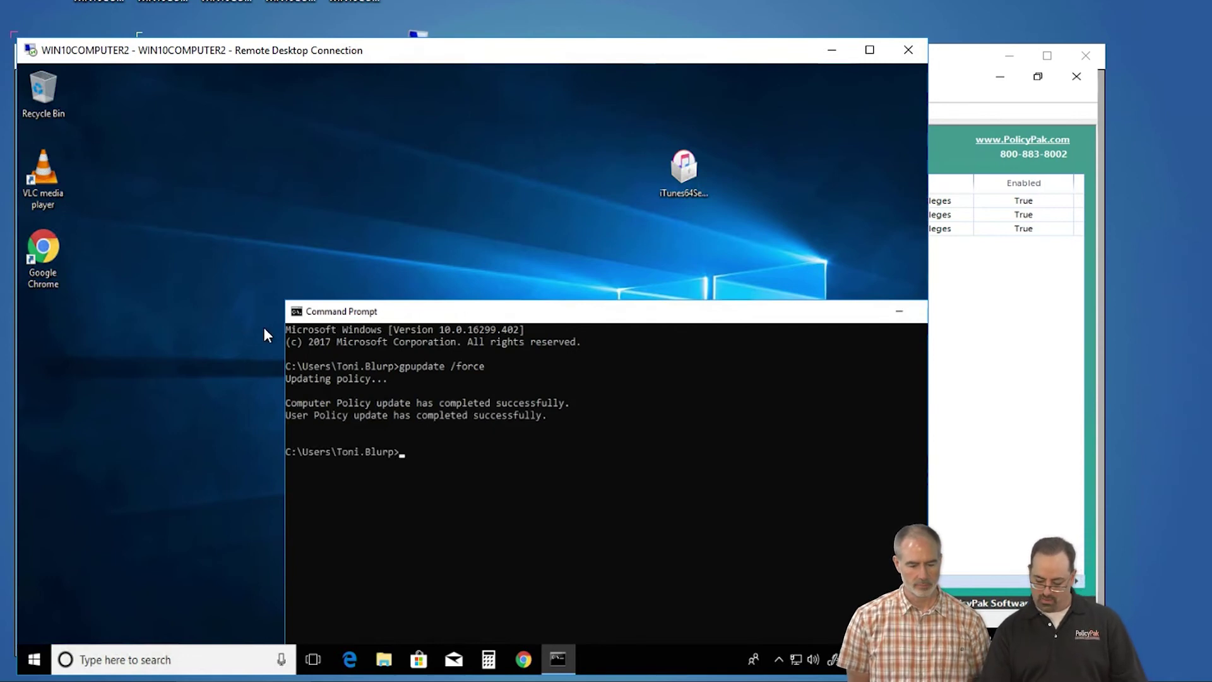
double_click(296, 312)
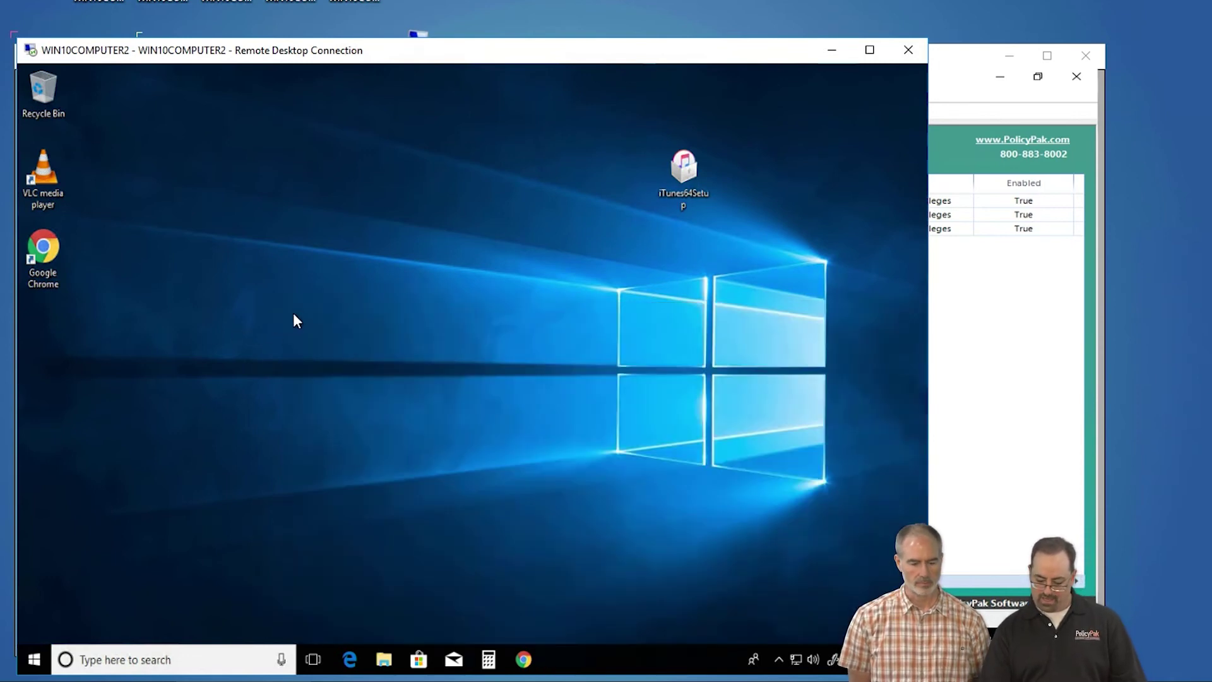
Test TreeSize Free as the standard user by scanning Local Disk (C:), and close the program.
click(41, 656)
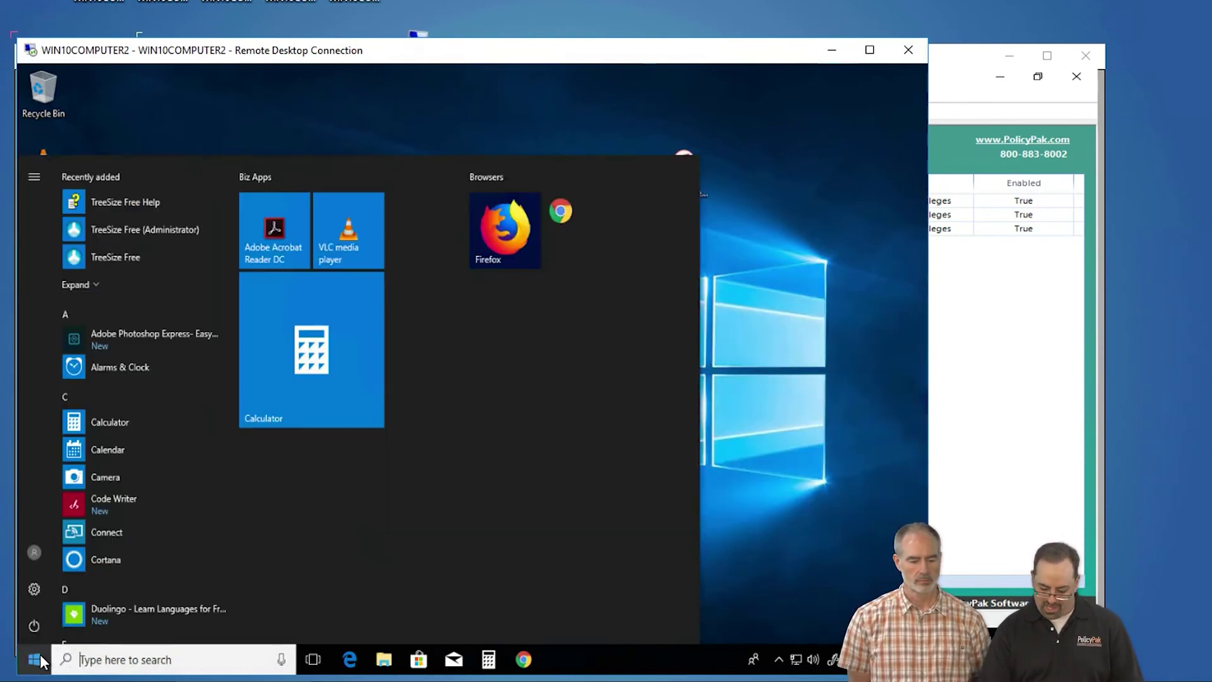
click(101, 256)
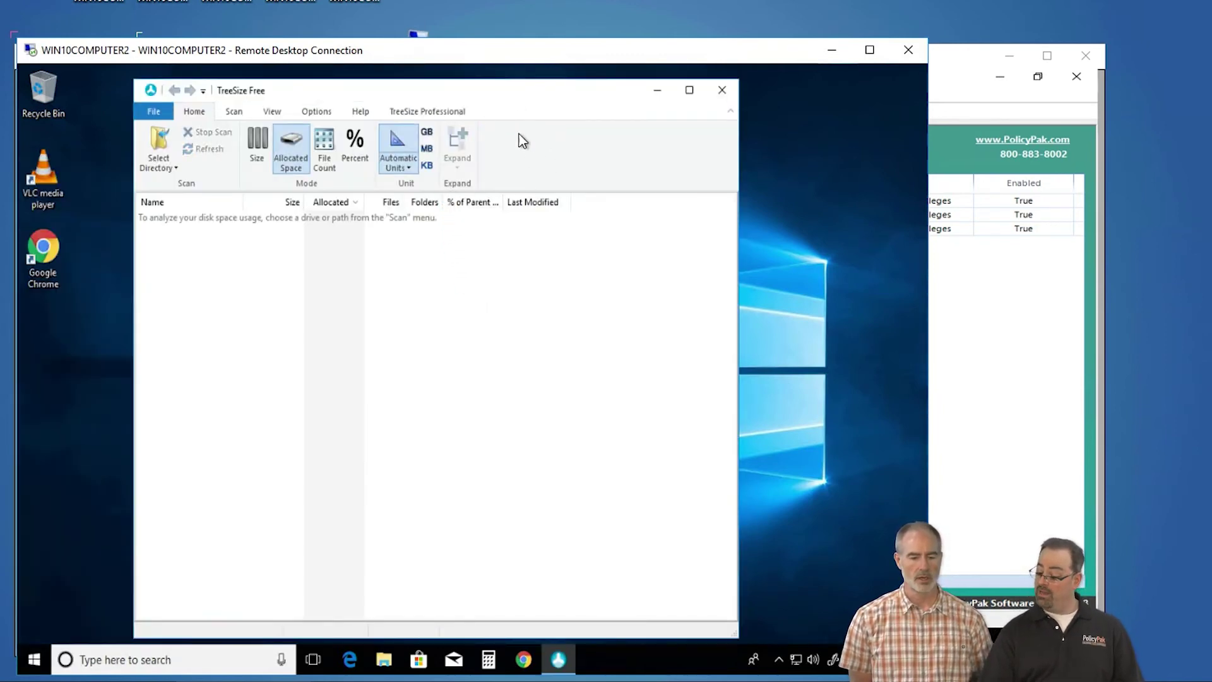
click(165, 154)
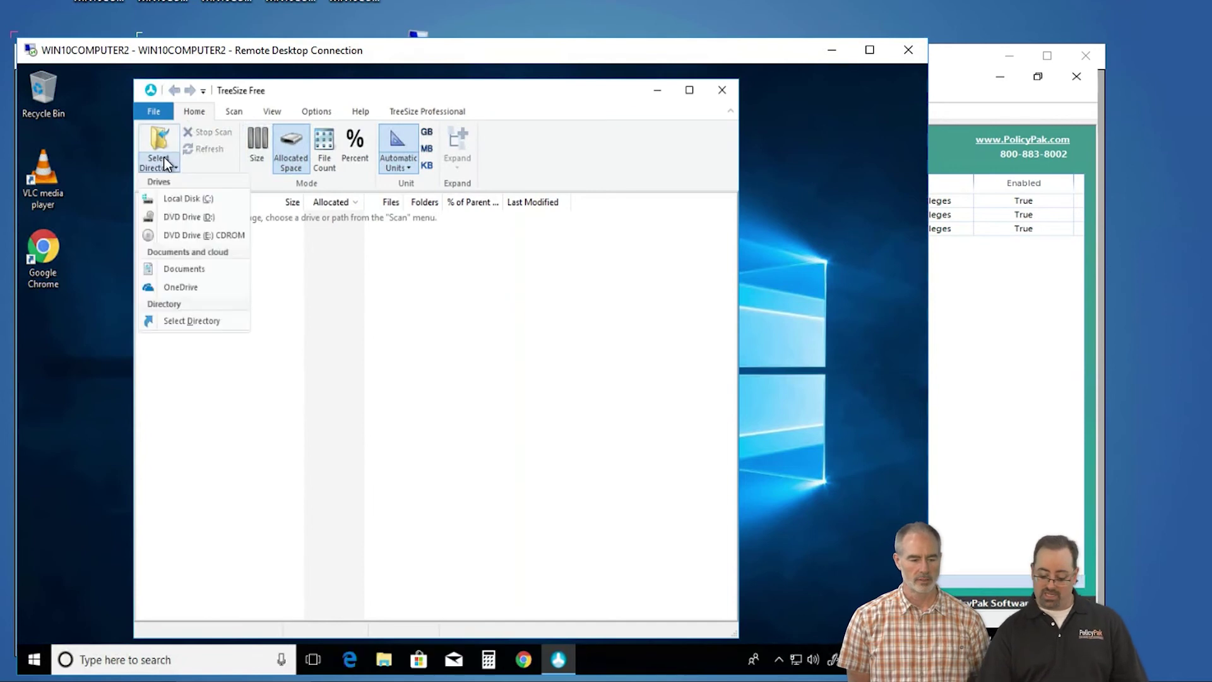
click(172, 198)
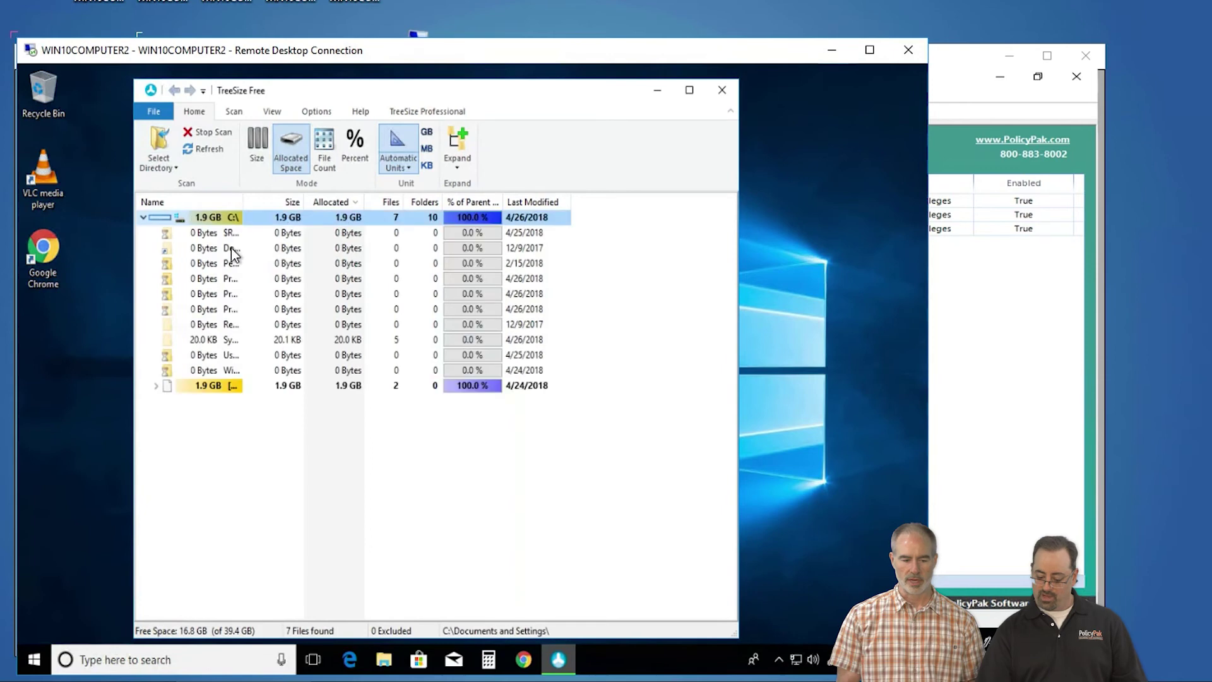
click(722, 90)
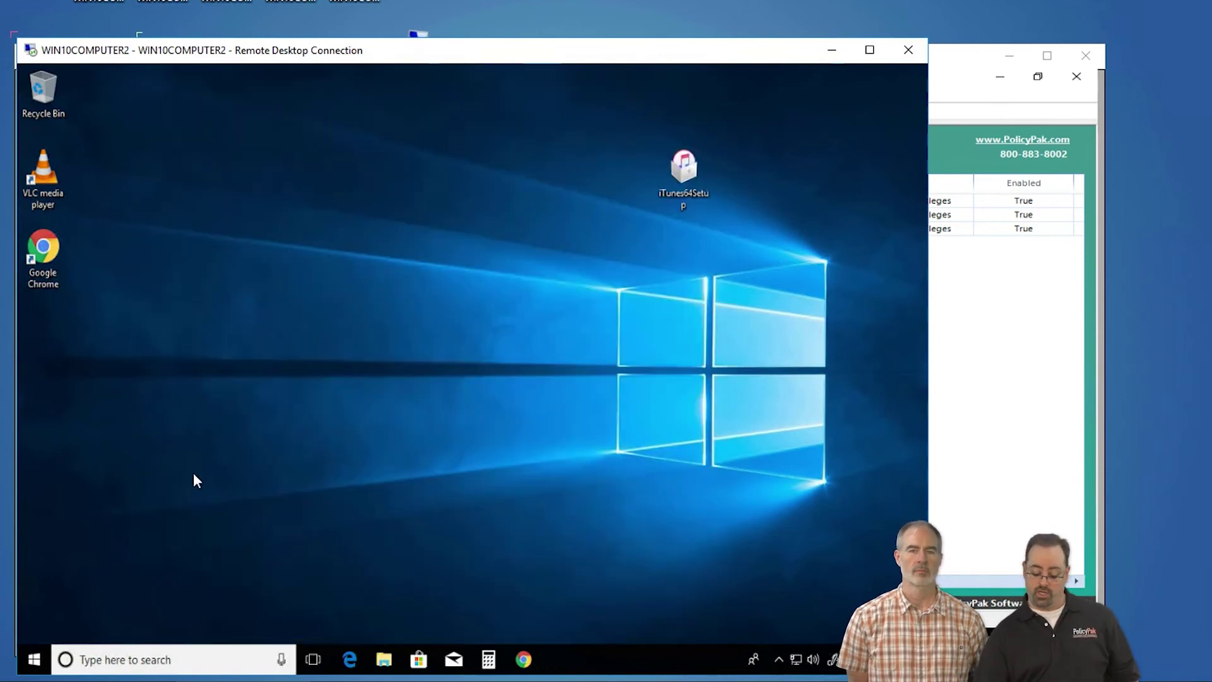
Open Device Manager, check the actions available for Microsoft Virtual DVD-ROM under DVD/CD-ROM drives, and close it.
right_click(34, 660)
click(135, 342)
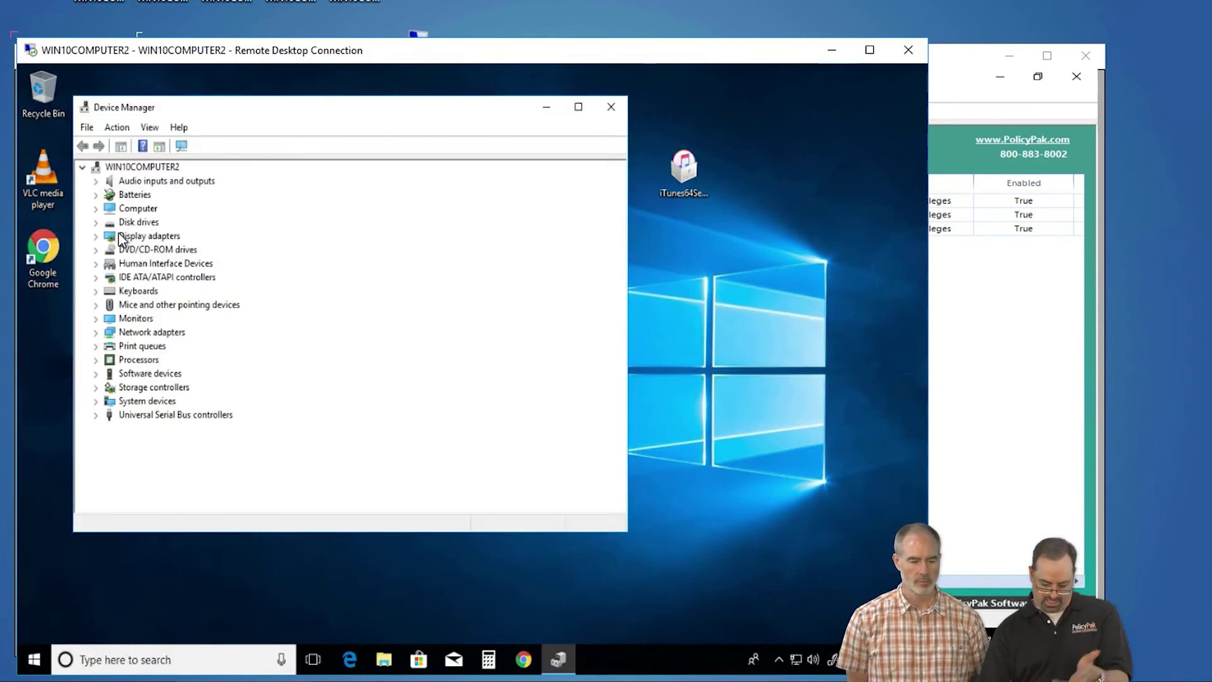
click(96, 250)
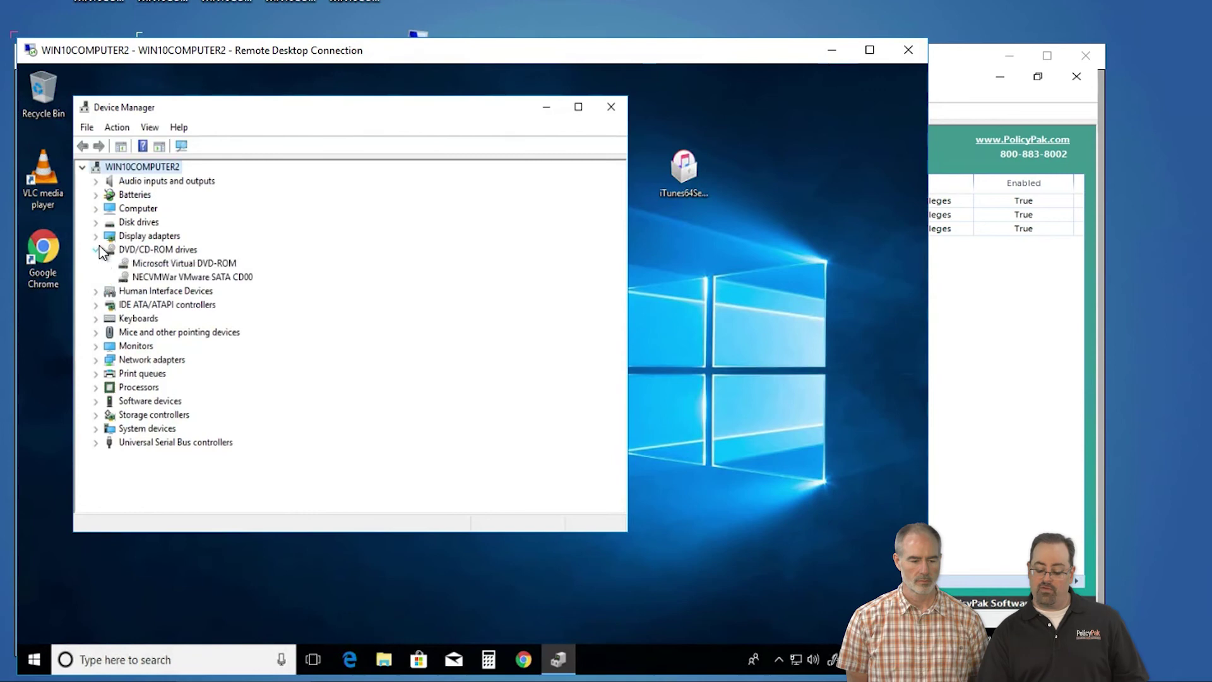
right_click(144, 265)
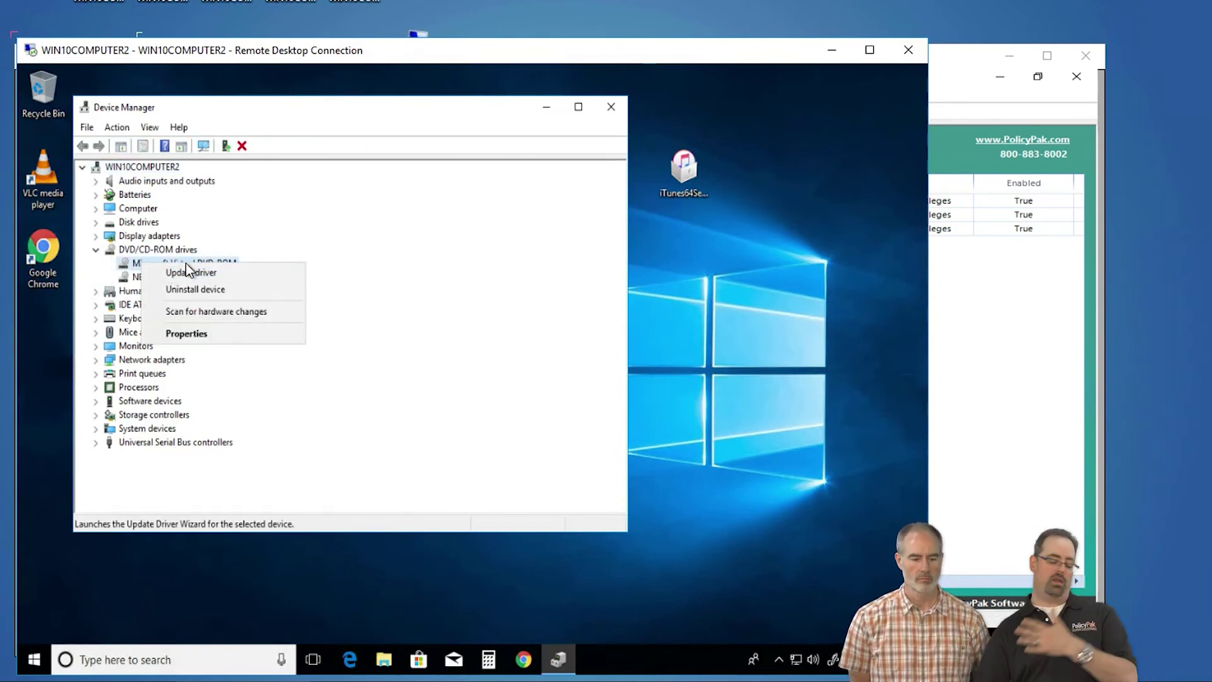
click(612, 109)
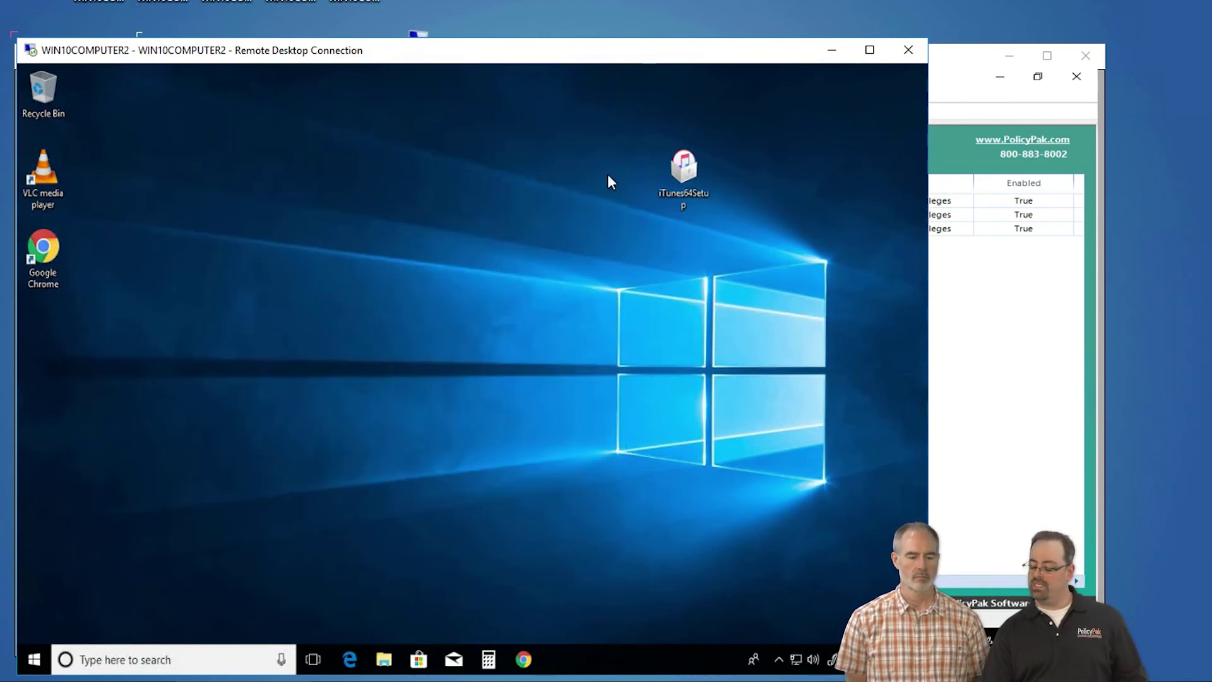
Run iTunes64Setup from the desktop and start installing iTunes with the default installation options.
double_click(664, 189)
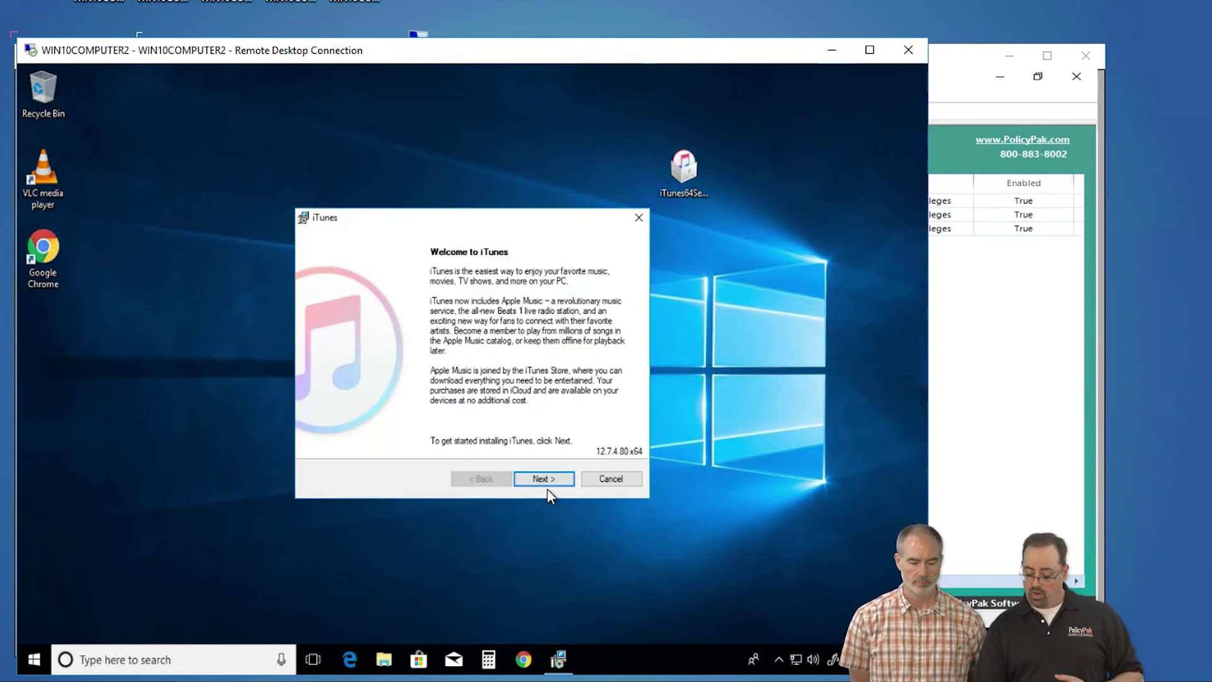
click(541, 481)
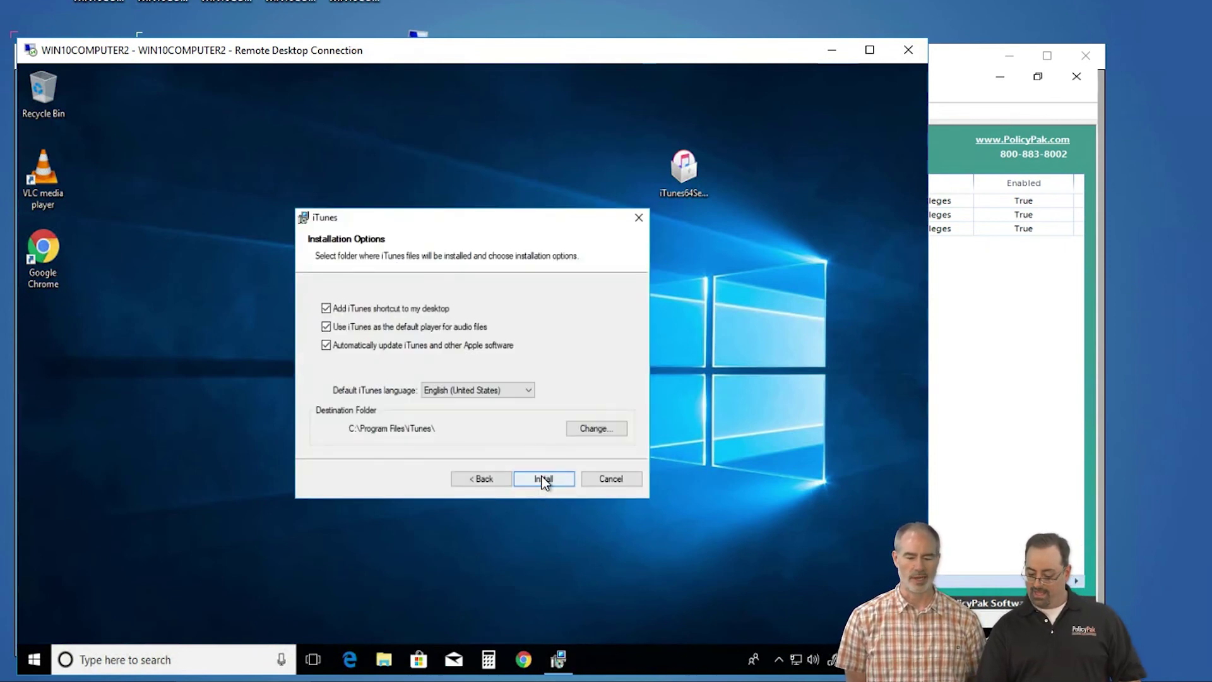
click(544, 481)
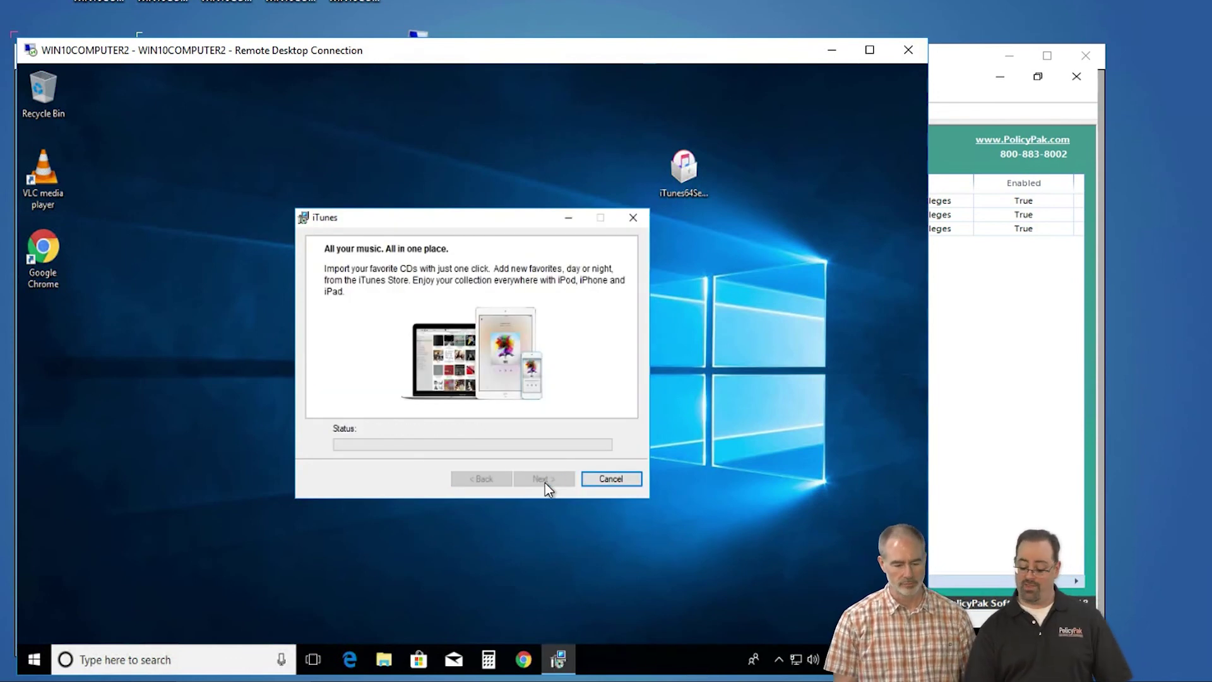